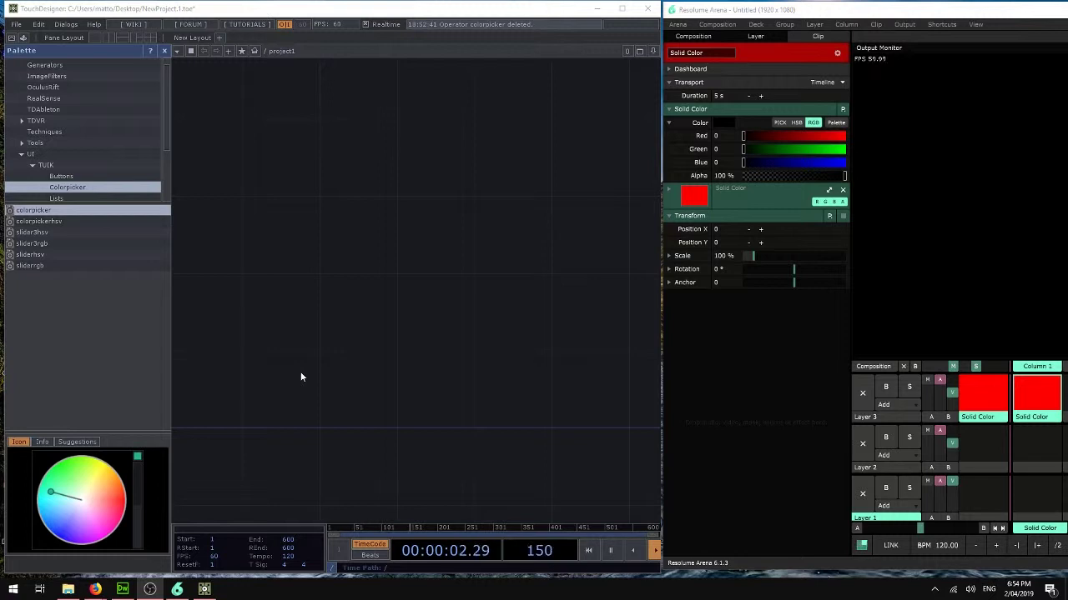
- Add a DMX Out CHOP to the network and set its interface to Art-Net
{"action": "double_click", "coordinate": [322, 259]}
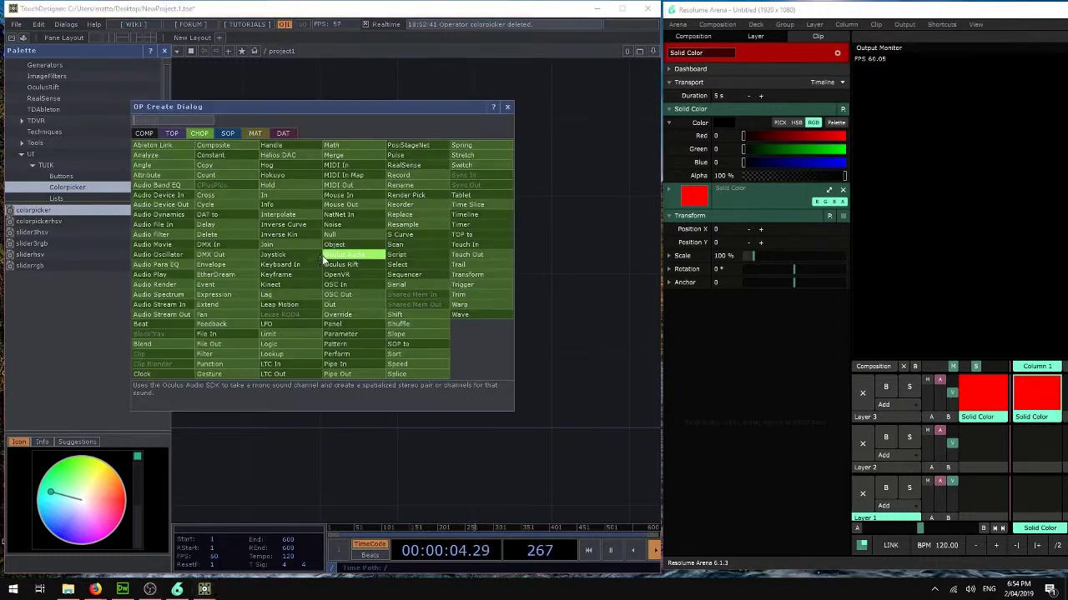
{"action": "type", "text": "dmx"}
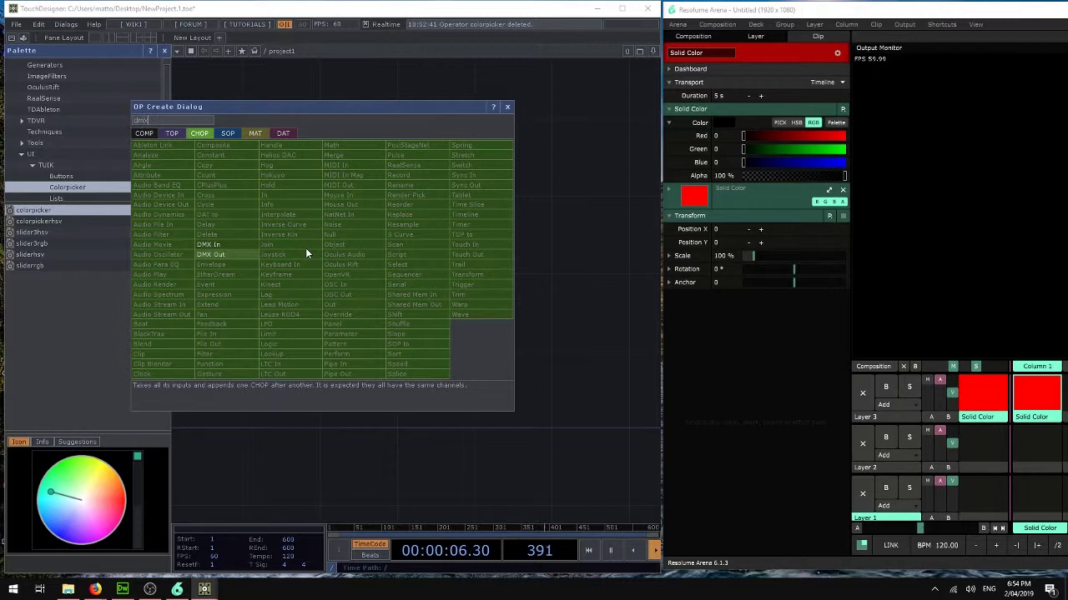
{"action": "left_click", "coordinate": [226, 254]}
{"action": "left_click", "coordinate": [543, 297]}
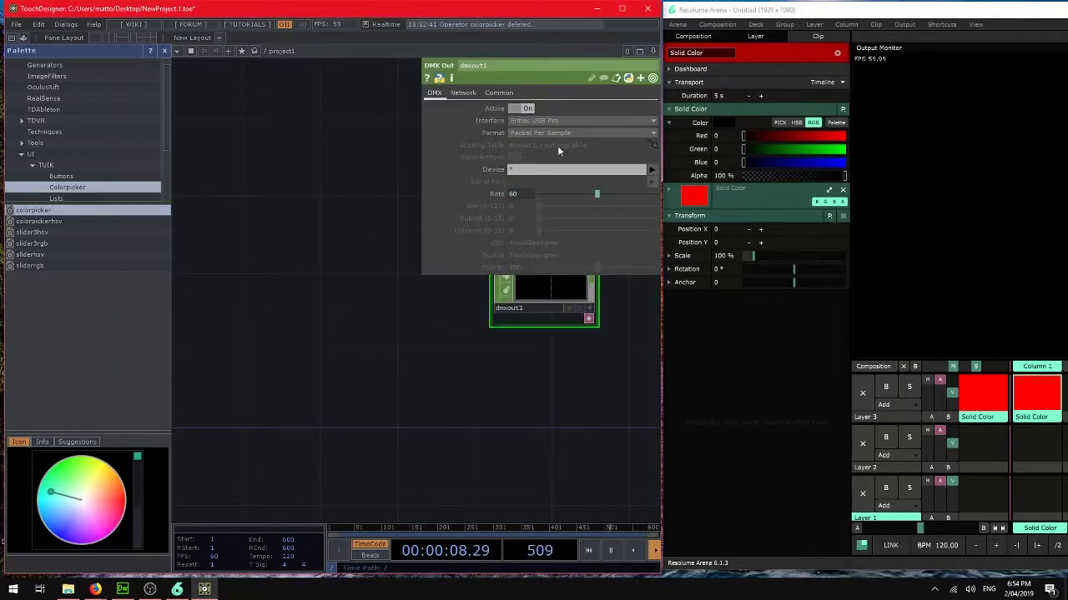
{"action": "left_click", "coordinate": [544, 121]}
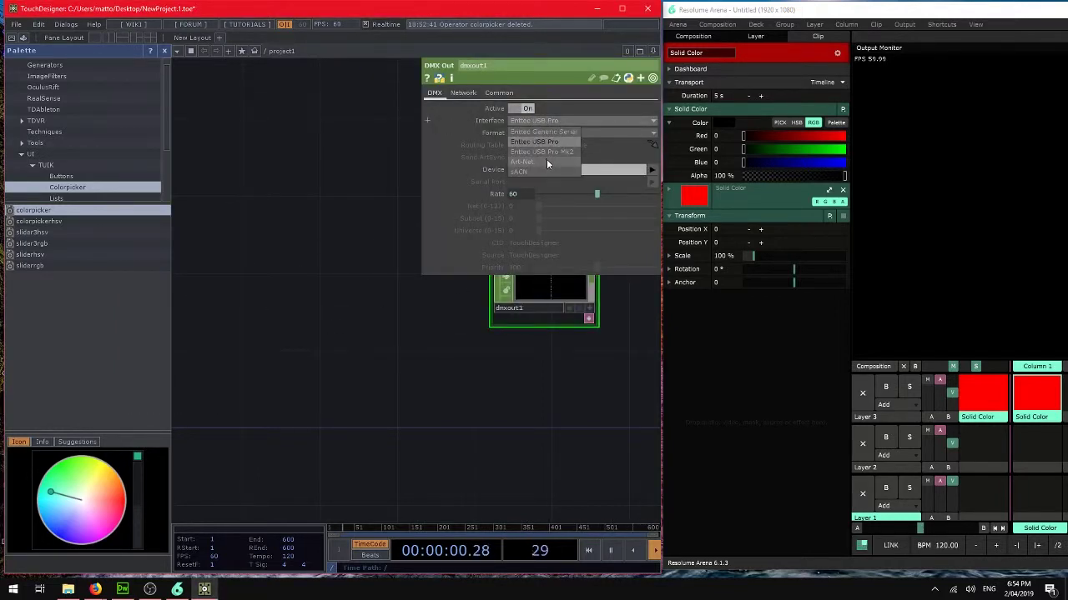
{"action": "left_click", "coordinate": [546, 161]}
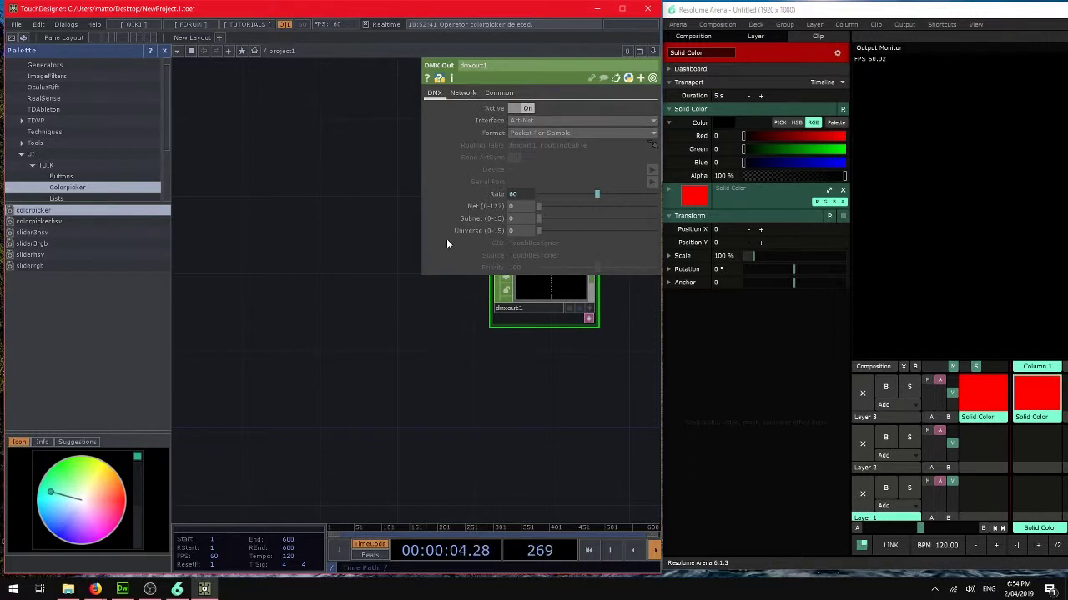
- Place the colorpicker component from the palette's TUIK Colorpicker set into the network, ahead of the DMX Out
{"action": "key", "text": "Tab"}
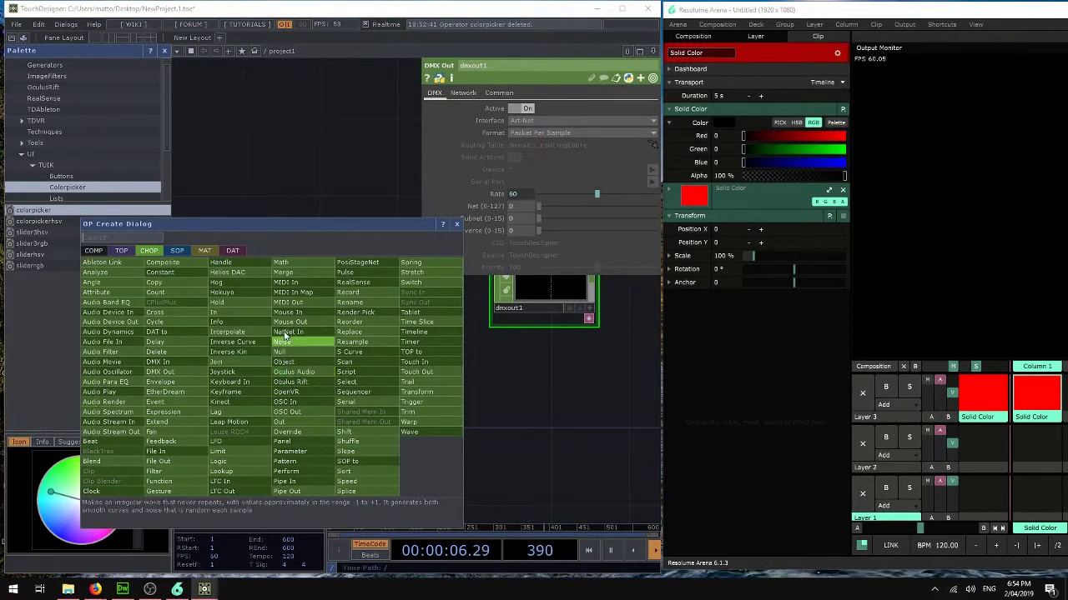
{"action": "left_click", "coordinate": [458, 224]}
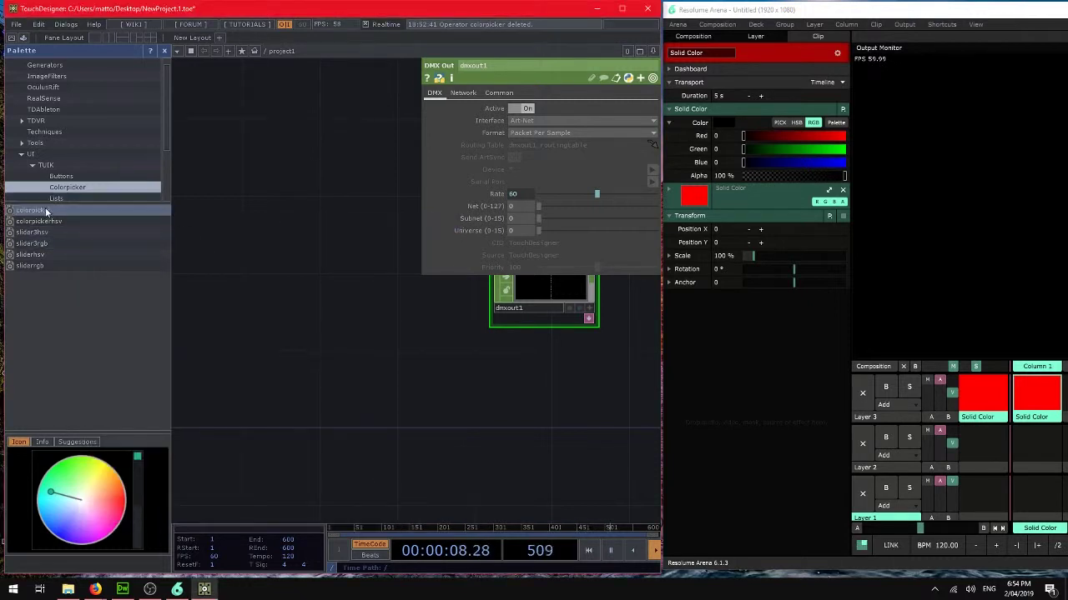
{"action": "mouse_move", "coordinate": [245, 226]}
{"action": "left_mouse_down"}
{"action": "mouse_move", "coordinate": [304, 174]}
{"action": "mouse_move", "coordinate": [266, 189]}
{"action": "mouse_move", "coordinate": [248, 246]}
{"action": "left_mouse_up"}
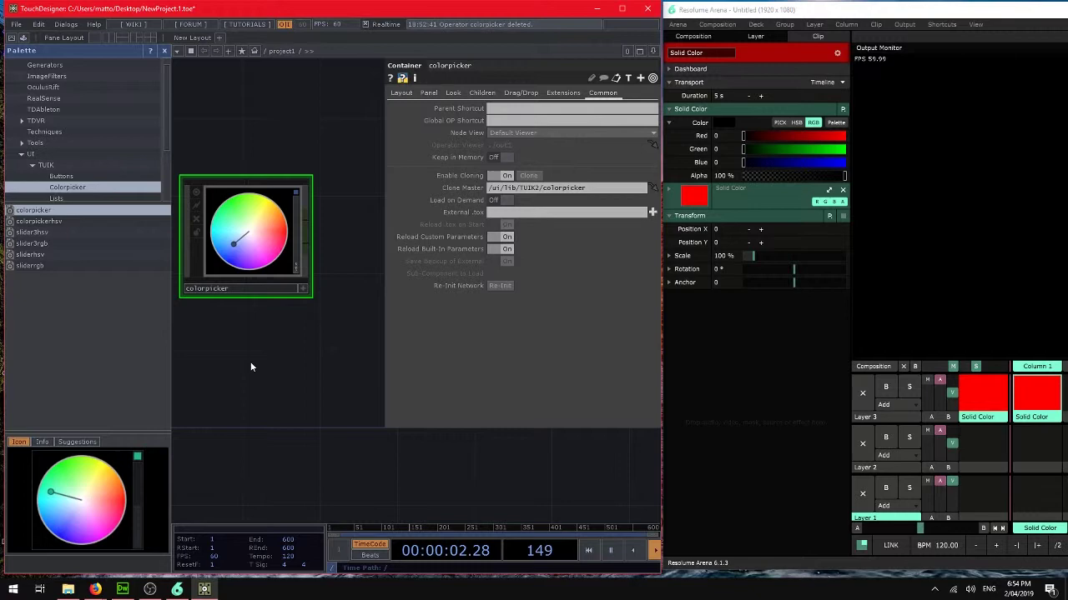
- Add an Analyze CHOP beside the colorpicker and feed it the colorpicker's RGB output
{"action": "key", "text": "Tab"}
{"action": "left_click", "coordinate": [146, 221]}
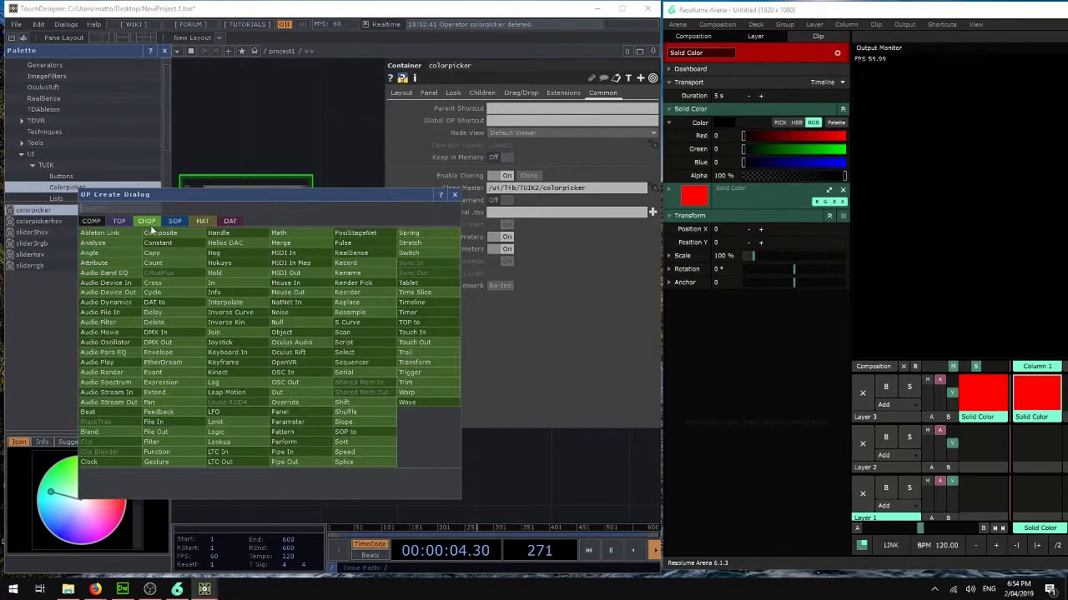
{"action": "left_click", "coordinate": [121, 243]}
{"action": "left_click", "coordinate": [312, 384]}
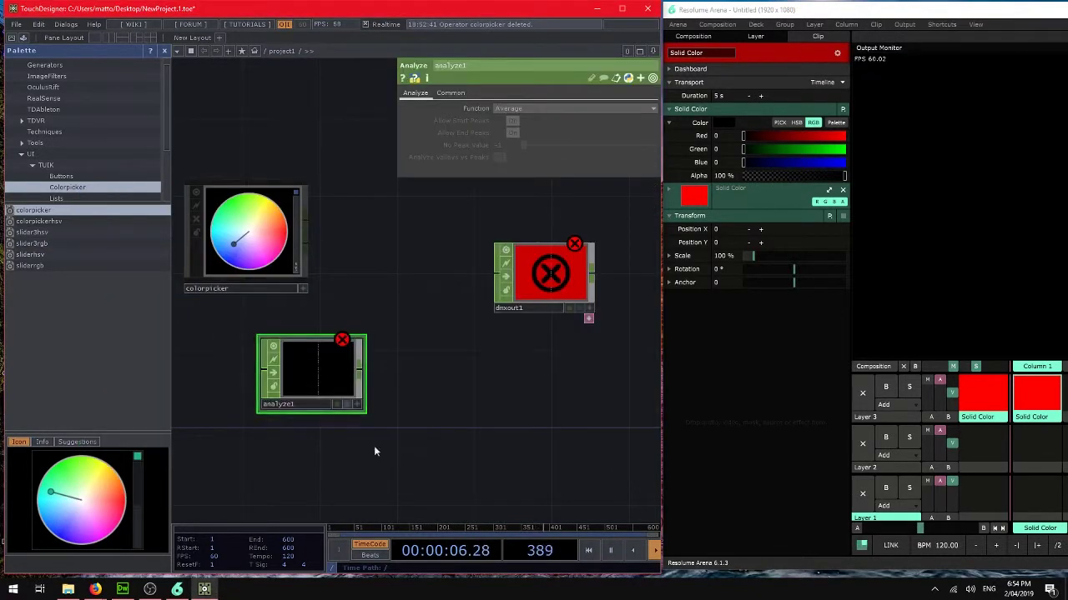
{"action": "left_click_drag", "start_coordinate": [307, 388], "coordinate": [382, 311]}
{"action": "left_click_drag", "start_coordinate": [306, 227], "coordinate": [366, 242]}
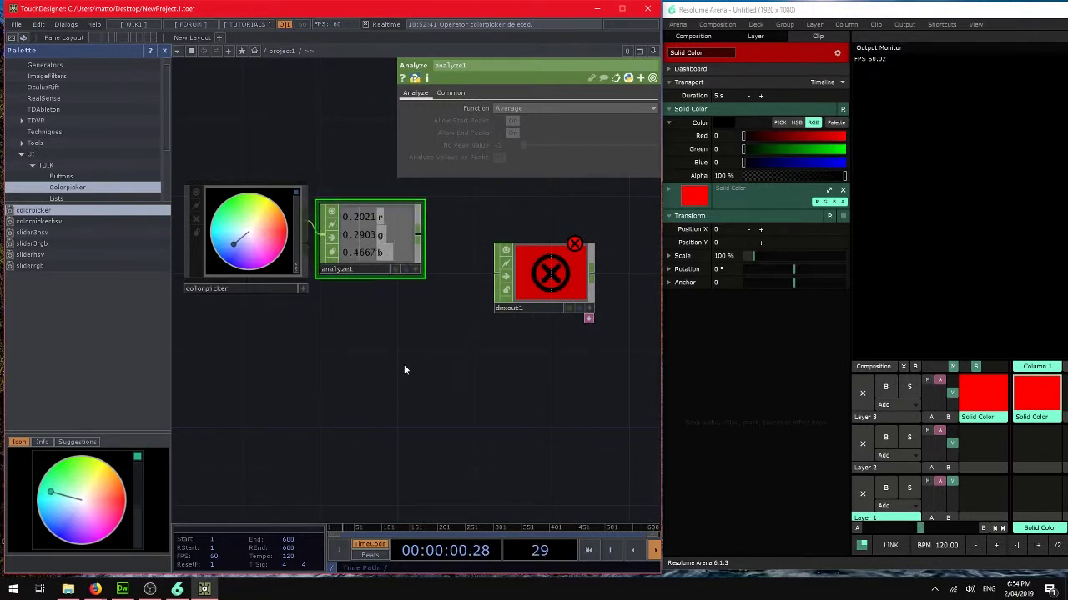
- Move the DMX Out farther from the Analyze operator and connect the Analyze output to it
{"action": "left_click_drag", "start_coordinate": [416, 359], "coordinate": [351, 357]}
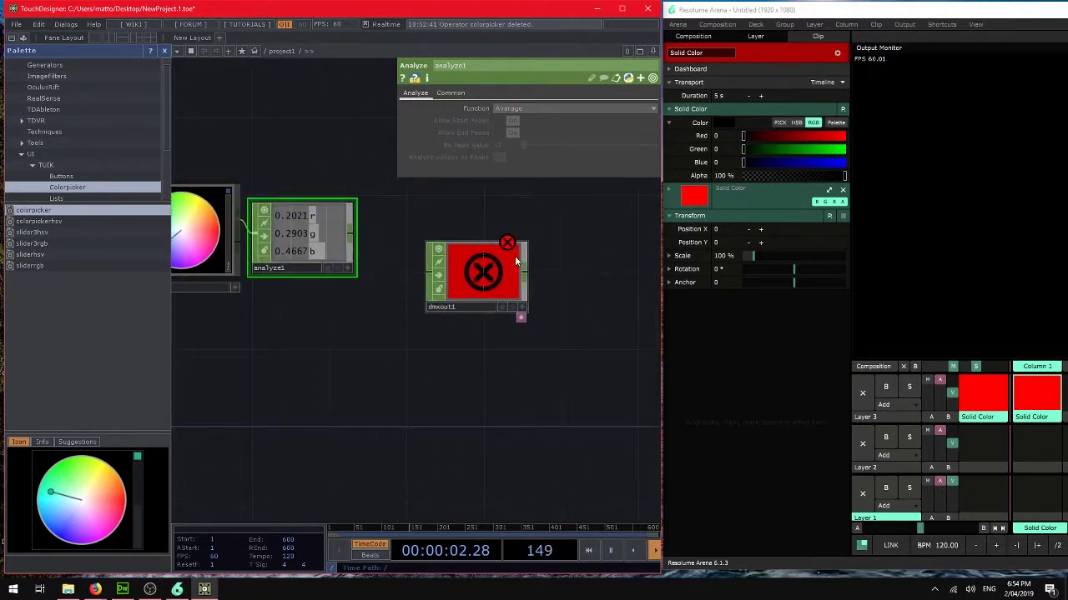
{"action": "left_click_drag", "start_coordinate": [491, 273], "coordinate": [585, 268]}
{"action": "left_click_drag", "start_coordinate": [308, 259], "coordinate": [530, 268]}
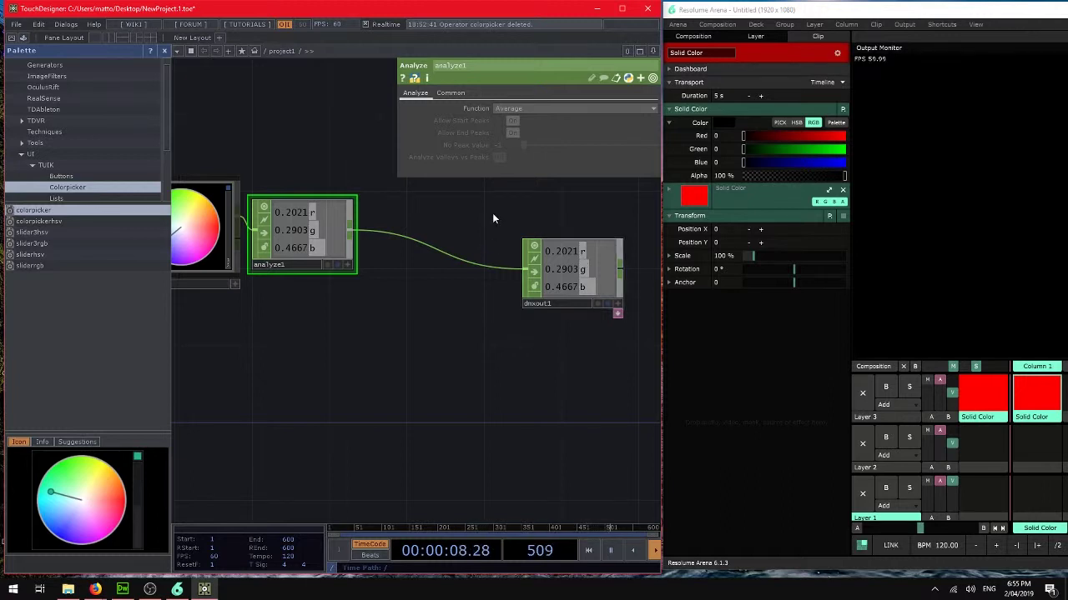
- Add a Math CHOP to the network, below the wire between the Analyze and DMX Out operators
{"action": "key", "text": "Tab"}
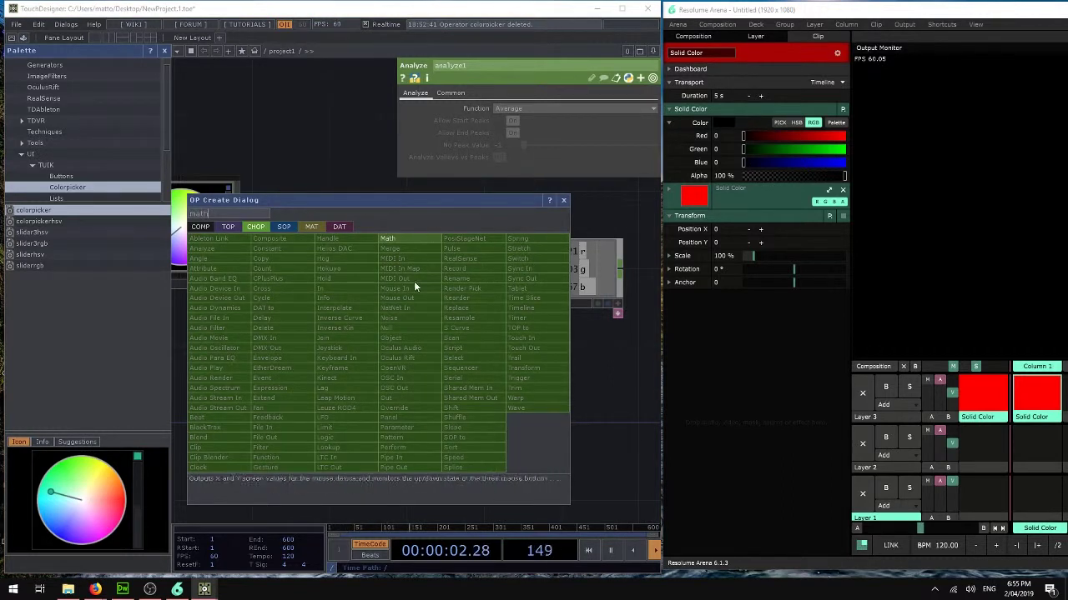
{"action": "left_click", "coordinate": [423, 240]}
{"action": "left_click", "coordinate": [420, 322]}
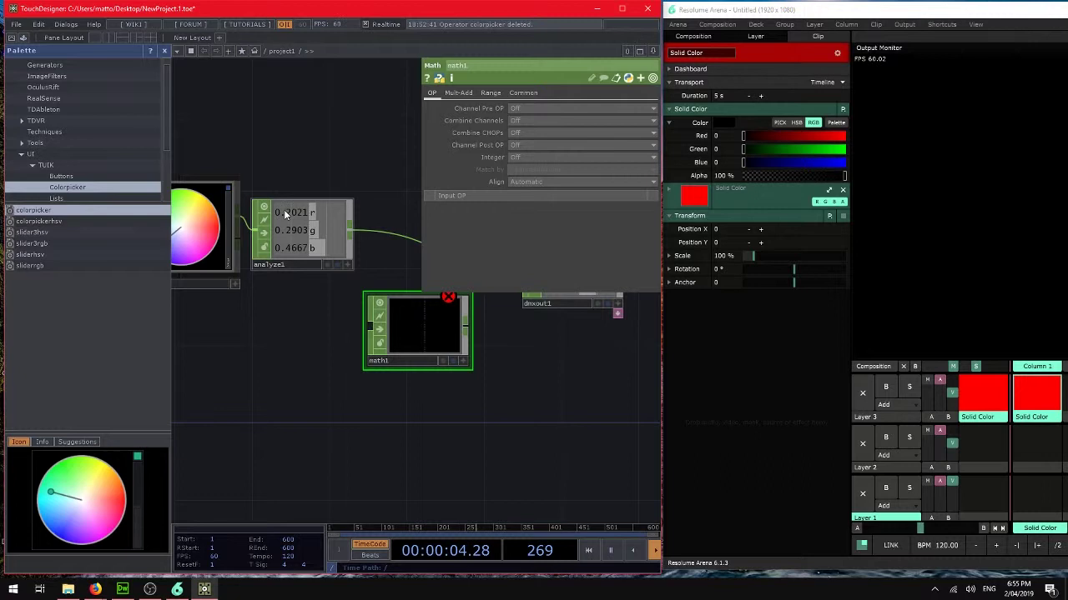
- Shift the colorpicker toward the Analyze operator and pick an orange-red at full brightness on its wheel
{"action": "left_click_drag", "start_coordinate": [235, 284], "coordinate": [254, 281]}
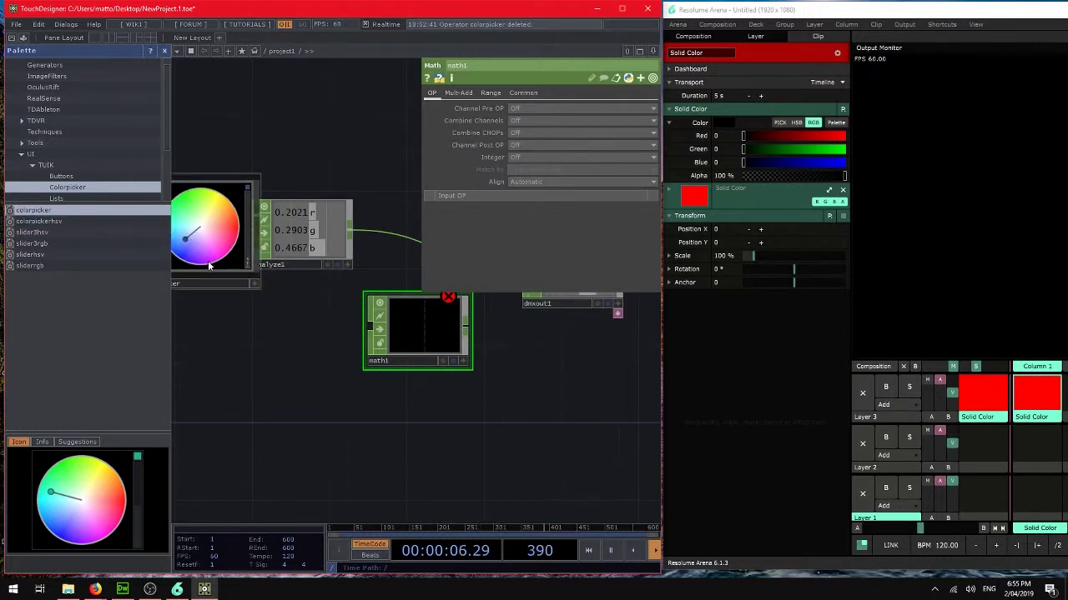
{"action": "left_click_drag", "start_coordinate": [205, 238], "coordinate": [284, 221]}
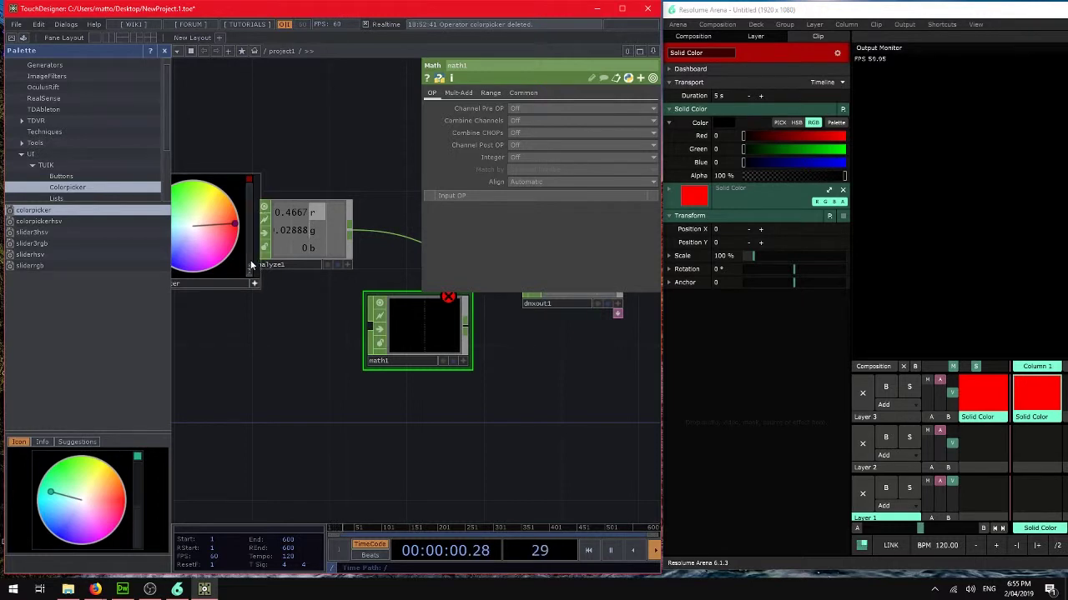
{"action": "left_click_drag", "start_coordinate": [251, 257], "coordinate": [253, 135]}
{"action": "left_click_drag", "start_coordinate": [221, 221], "coordinate": [243, 216]}
- Set the Math operator's To Range maximum to 255 and connect the Analyze output to its input
{"action": "left_click", "coordinate": [490, 93]}
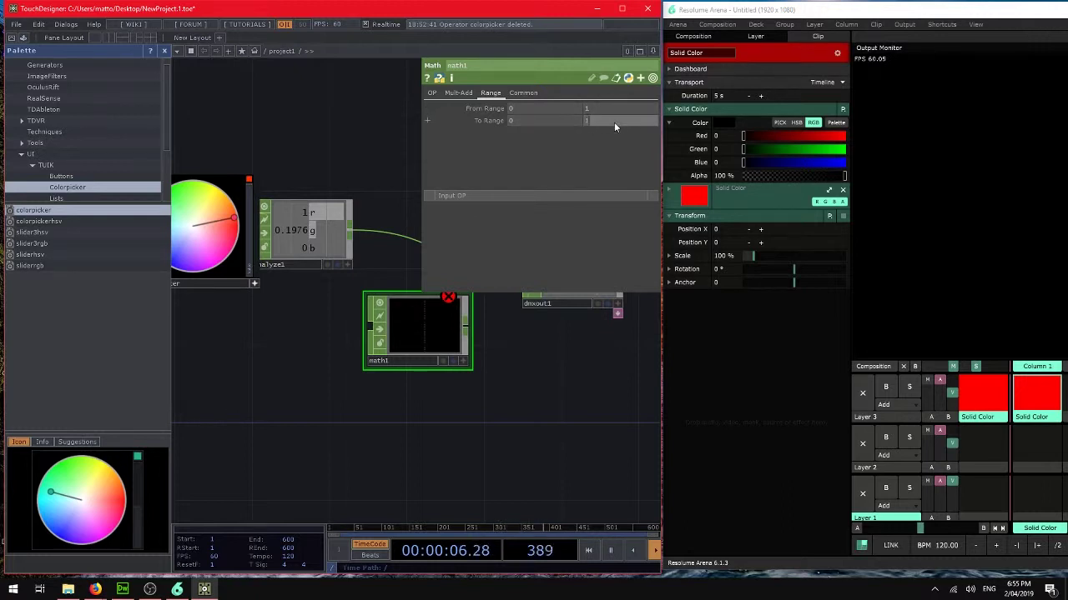
{"action": "type", "text": "255"}
{"action": "left_click", "coordinate": [519, 385]}
{"action": "left_click_drag", "start_coordinate": [352, 233], "coordinate": [367, 329]}
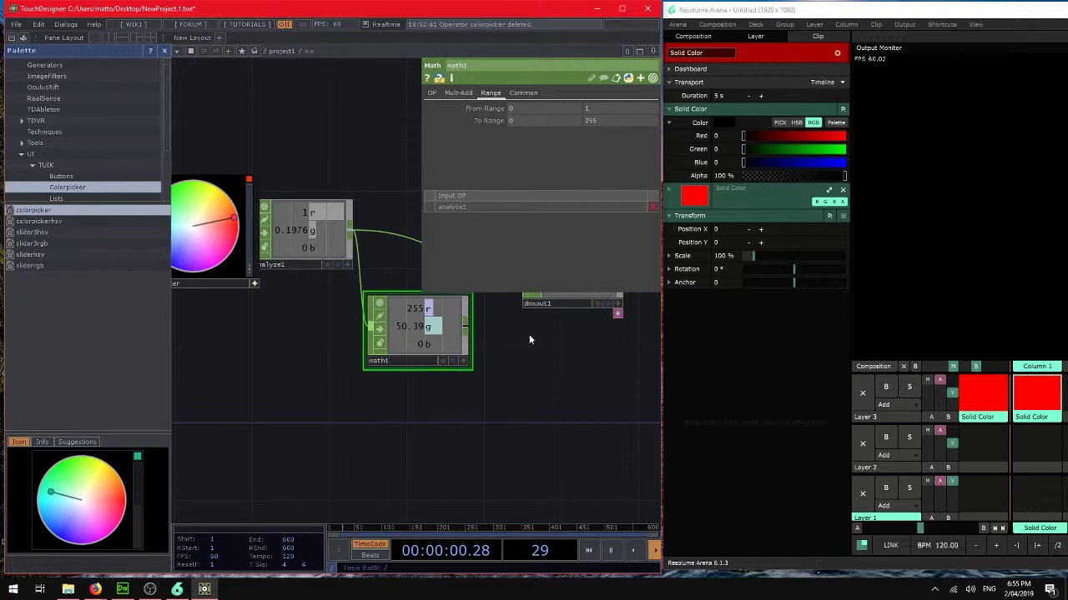
- Wire the Math output into the DMX Out, align the Math operator between its neighbours, and pick a magenta-pink on the colorpicker
{"action": "left_click_drag", "start_coordinate": [502, 405], "coordinate": [467, 464]}
{"action": "left_click_drag", "start_coordinate": [433, 386], "coordinate": [488, 326]}
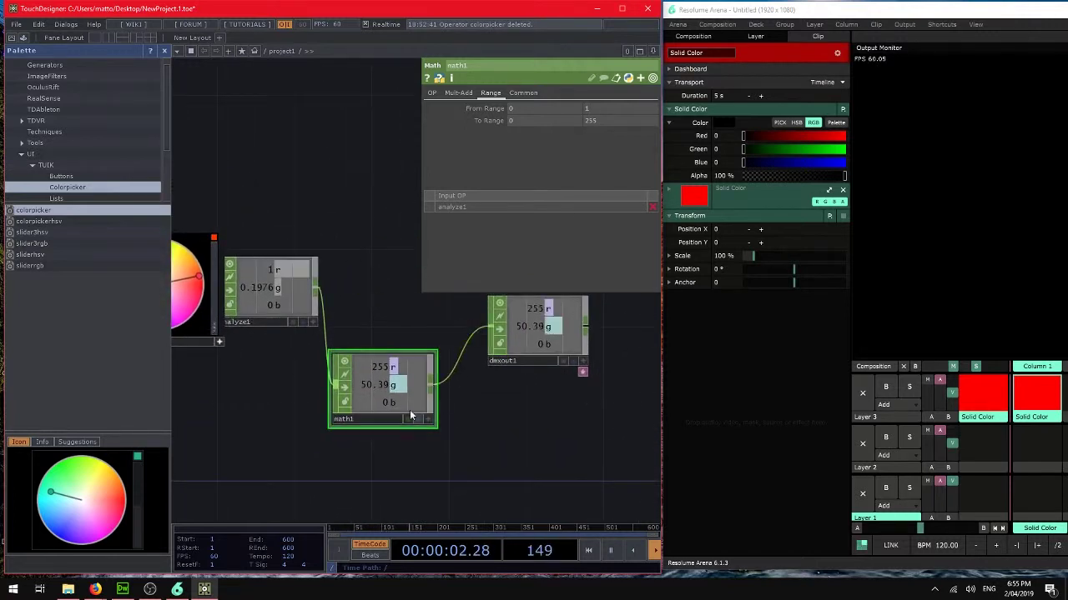
{"action": "mouse_move", "coordinate": [378, 395]}
{"action": "left_mouse_down"}
{"action": "mouse_move", "coordinate": [417, 357]}
{"action": "mouse_move", "coordinate": [397, 355]}
{"action": "left_mouse_up"}
{"action": "left_click_drag", "start_coordinate": [200, 277], "coordinate": [190, 312]}
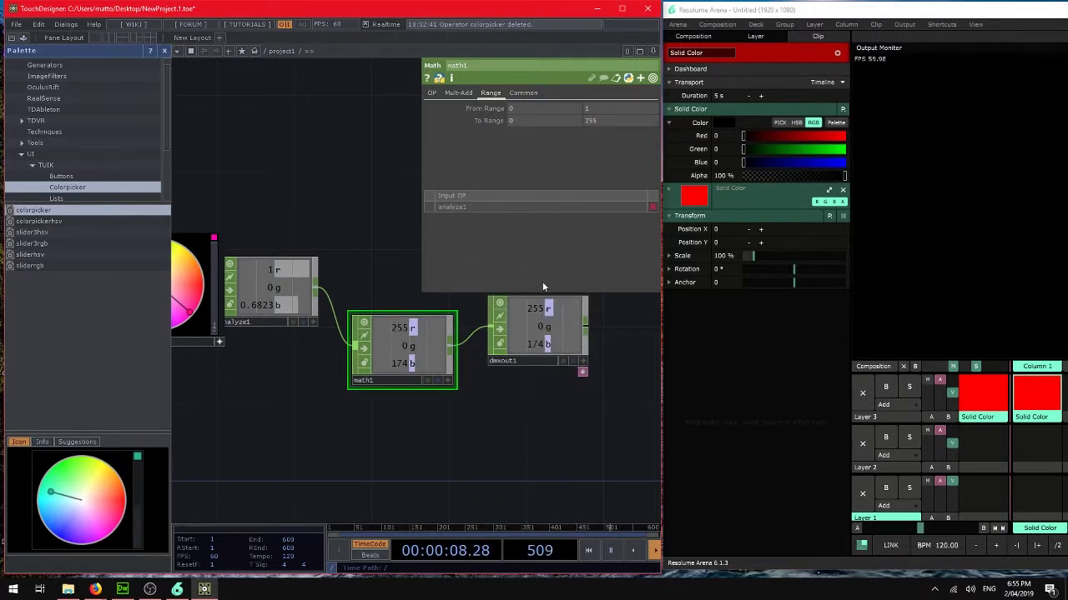
- Insert a Select CHOP between the Math and DMX Out operators and arrange the three in a row
{"action": "left_click_drag", "start_coordinate": [543, 479], "coordinate": [424, 457]}
{"action": "left_click_drag", "start_coordinate": [463, 340], "coordinate": [560, 378]}
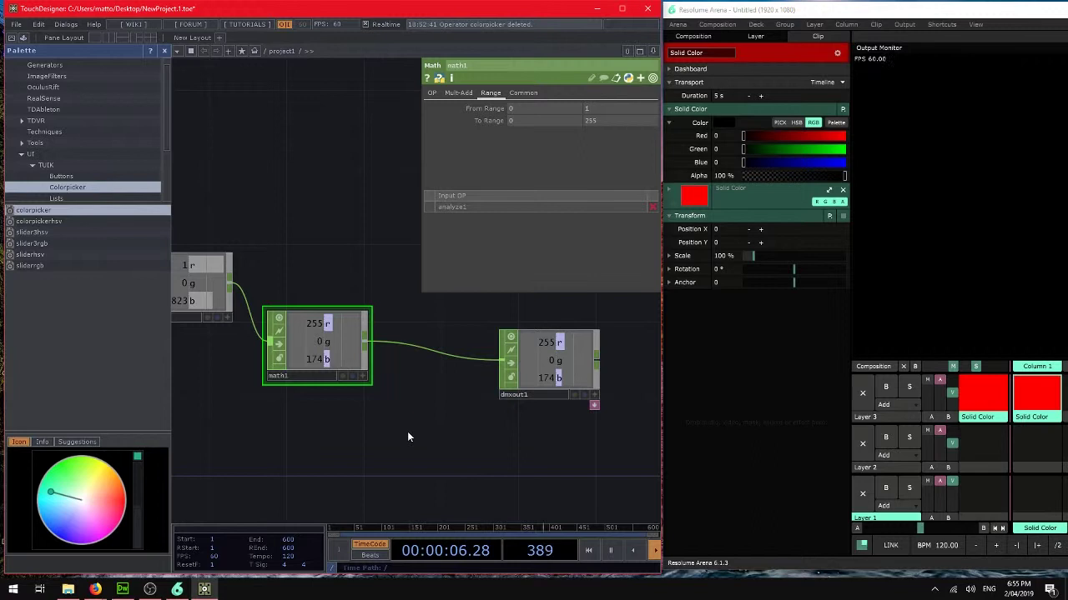
{"action": "key", "text": "Tab"}
{"action": "type", "text": "sel"}
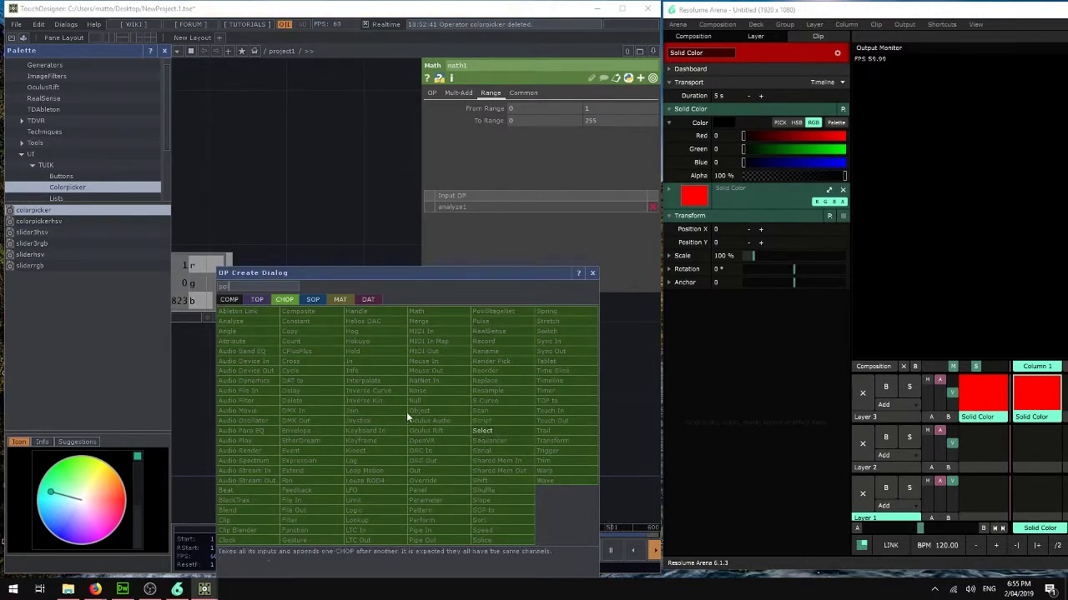
{"action": "left_click", "coordinate": [486, 433]}
{"action": "left_click", "coordinate": [430, 434]}
{"action": "left_click_drag", "start_coordinate": [365, 342], "coordinate": [422, 453]}
{"action": "left_click_drag", "start_coordinate": [484, 434], "coordinate": [534, 417]}
{"action": "left_click_drag", "start_coordinate": [434, 438], "coordinate": [434, 340]}
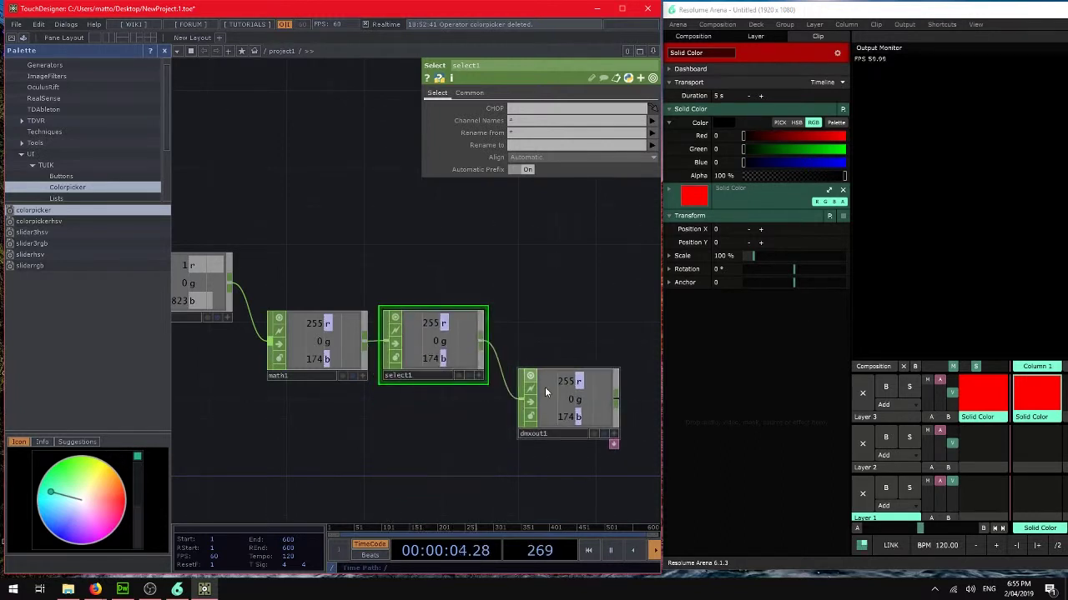
{"action": "left_click_drag", "start_coordinate": [544, 387], "coordinate": [562, 357]}
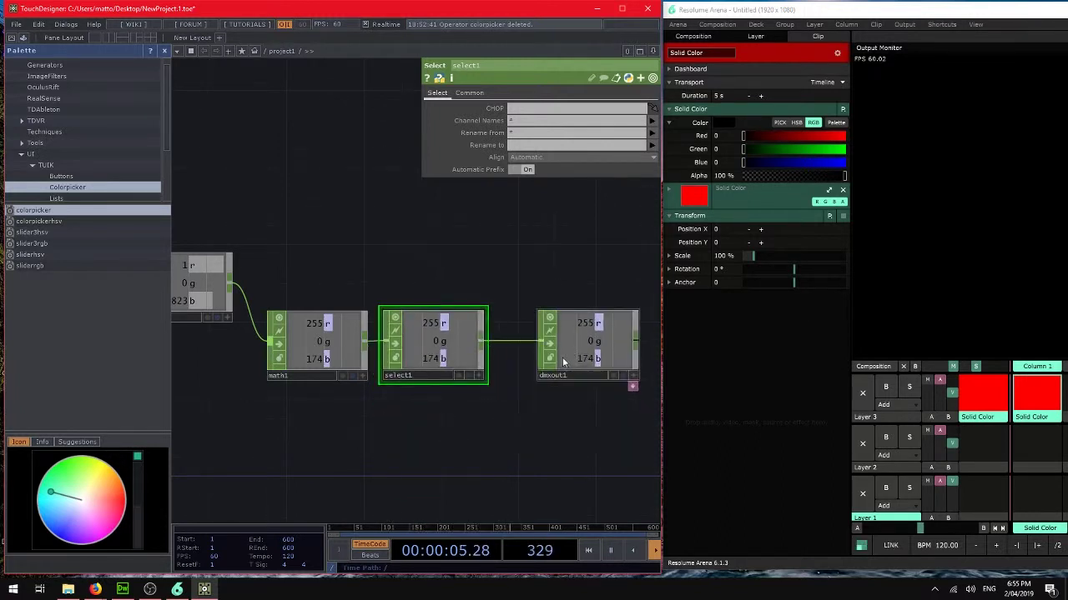
- Make the Select operator pick channels r g b and rename them from r g b to c1 c2 c3
{"action": "left_click", "coordinate": [524, 123]}
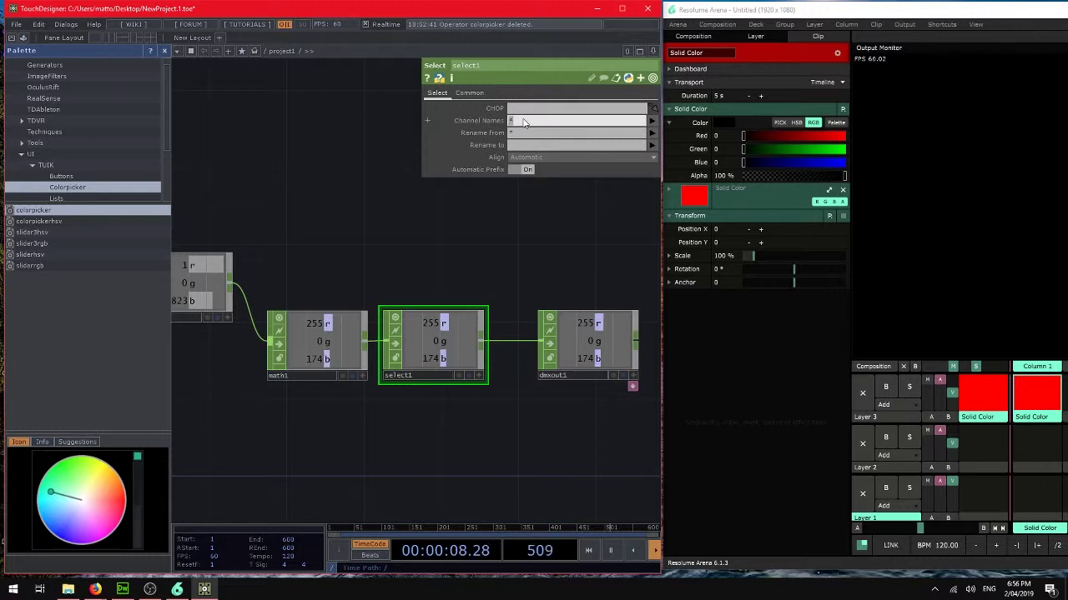
{"action": "type", "text": "r g"}
{"action": "type", "text": " b"}
{"action": "key", "text": "Tab"}
{"action": "type", "text": "r b"}
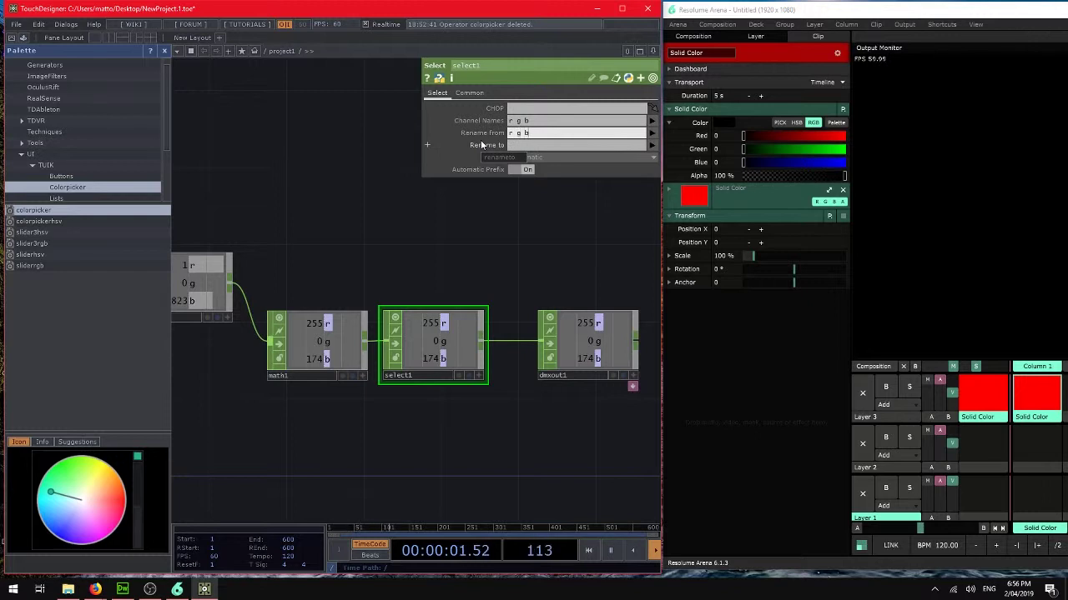
{"action": "left_click", "coordinate": [511, 146]}
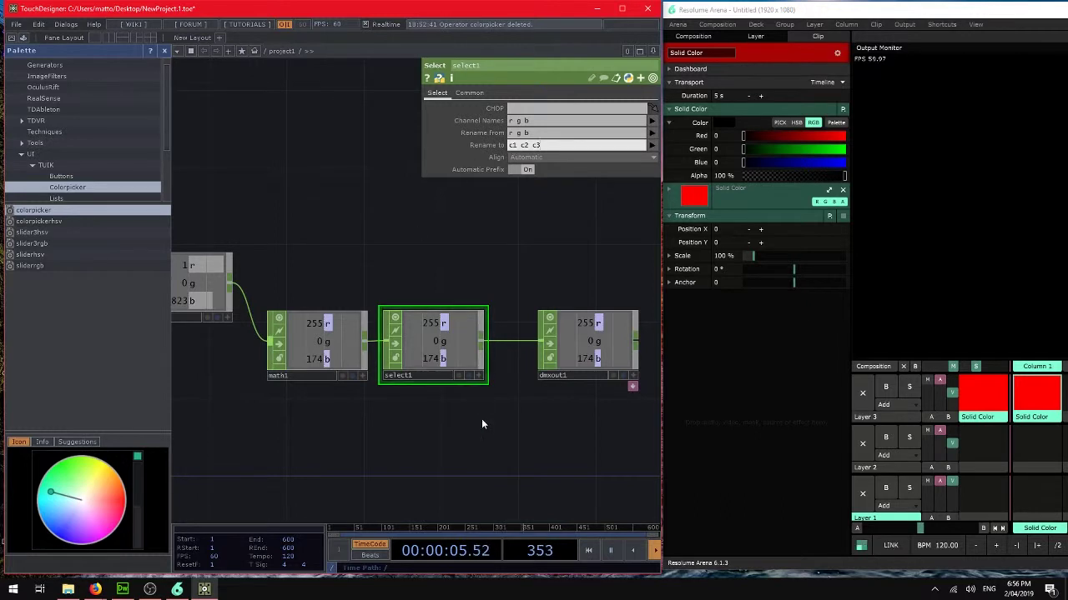
{"action": "key", "text": "Return"}
- Check the renamed channels on the DMX Out and pick red on the colorpicker's wheel
{"action": "left_click_drag", "start_coordinate": [610, 259], "coordinate": [531, 270]}
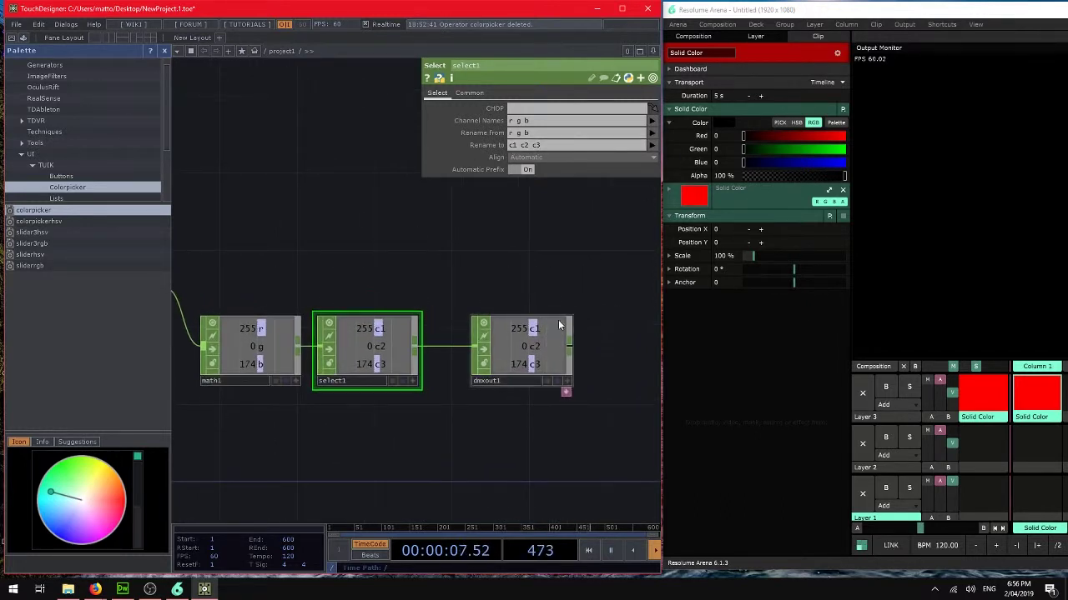
{"action": "left_click_drag", "start_coordinate": [388, 456], "coordinate": [505, 459]}
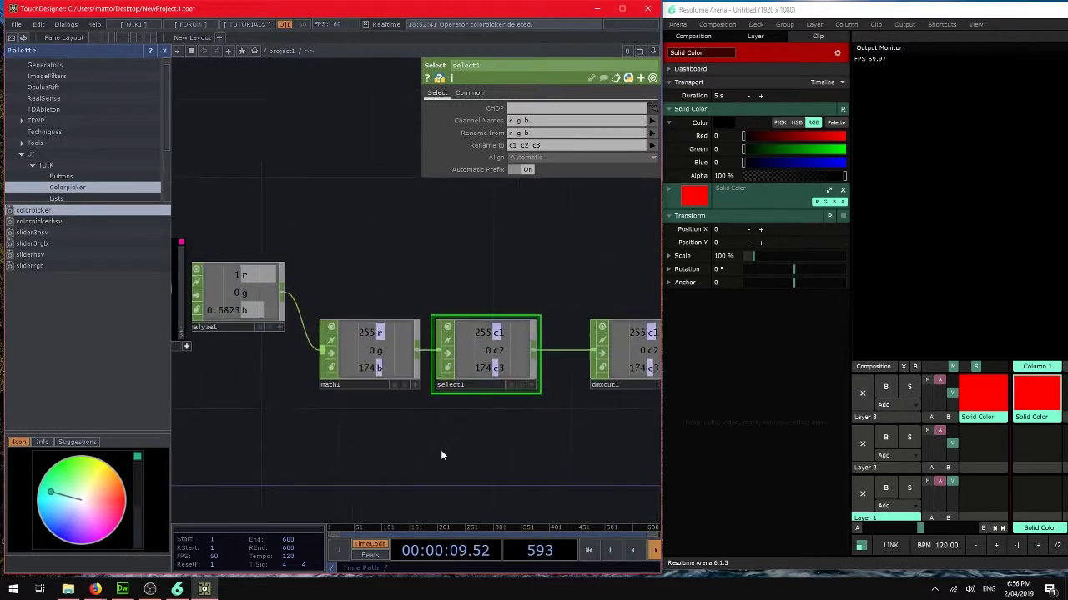
{"action": "left_click_drag", "start_coordinate": [440, 449], "coordinate": [538, 437]}
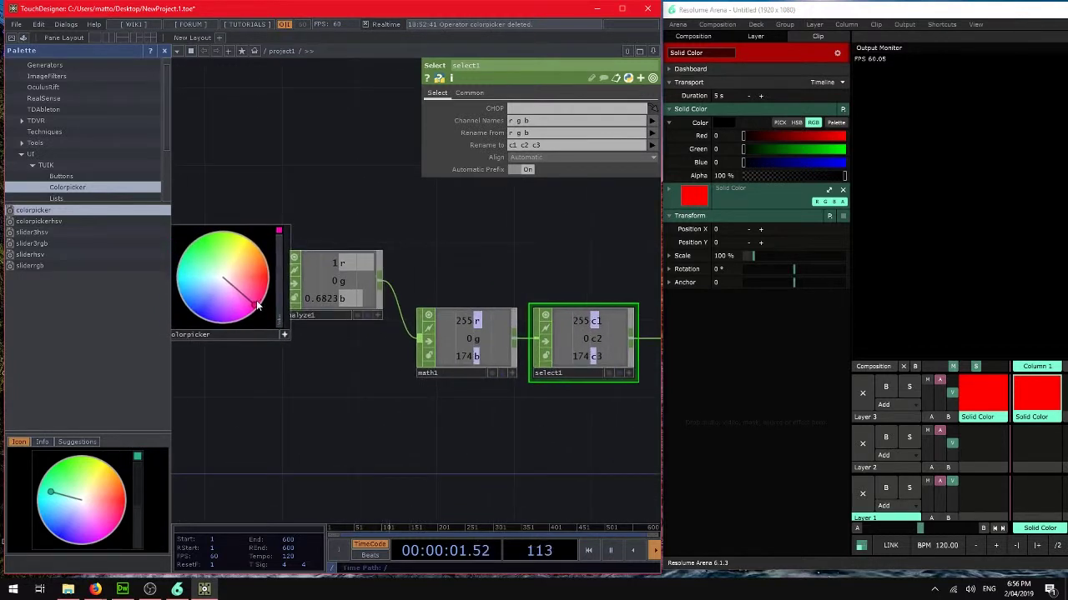
{"action": "left_click_drag", "start_coordinate": [255, 304], "coordinate": [302, 276]}
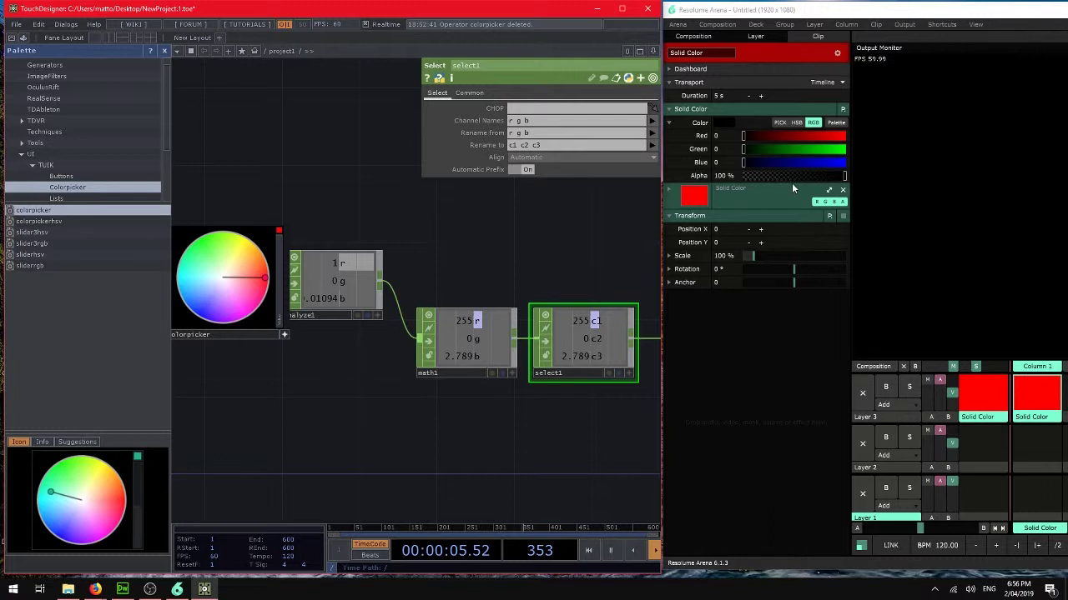
- Switch to Resolume Arena and learn DMX shortcuts for the Solid Color clip's Red, Green and Blue by moving the TouchDesigner colorpicker
{"action": "left_click", "coordinate": [871, 21]}
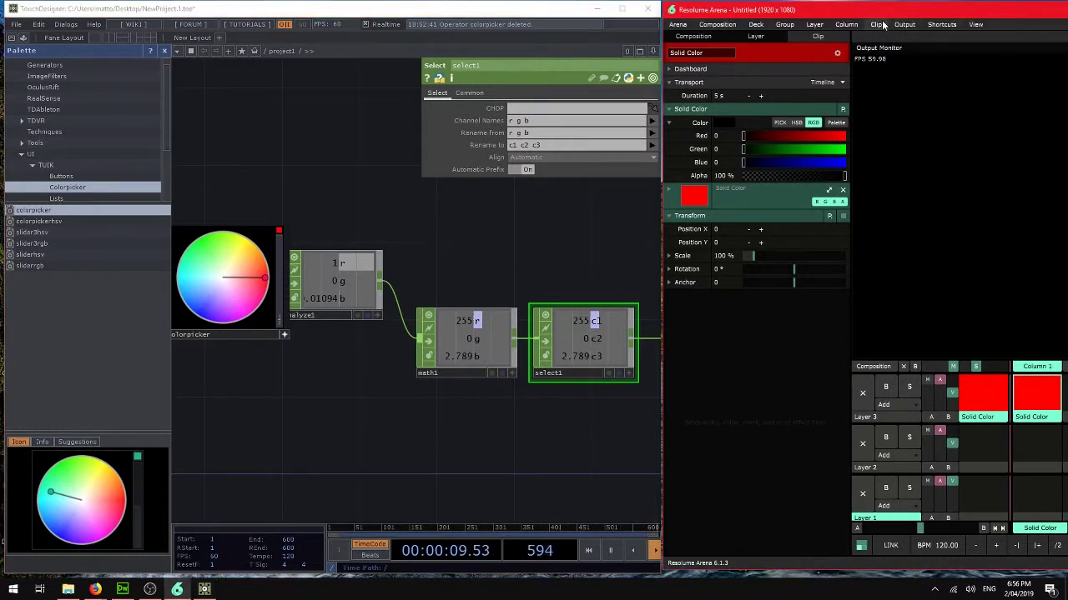
{"action": "key", "text": "ctrl+shift+d"}
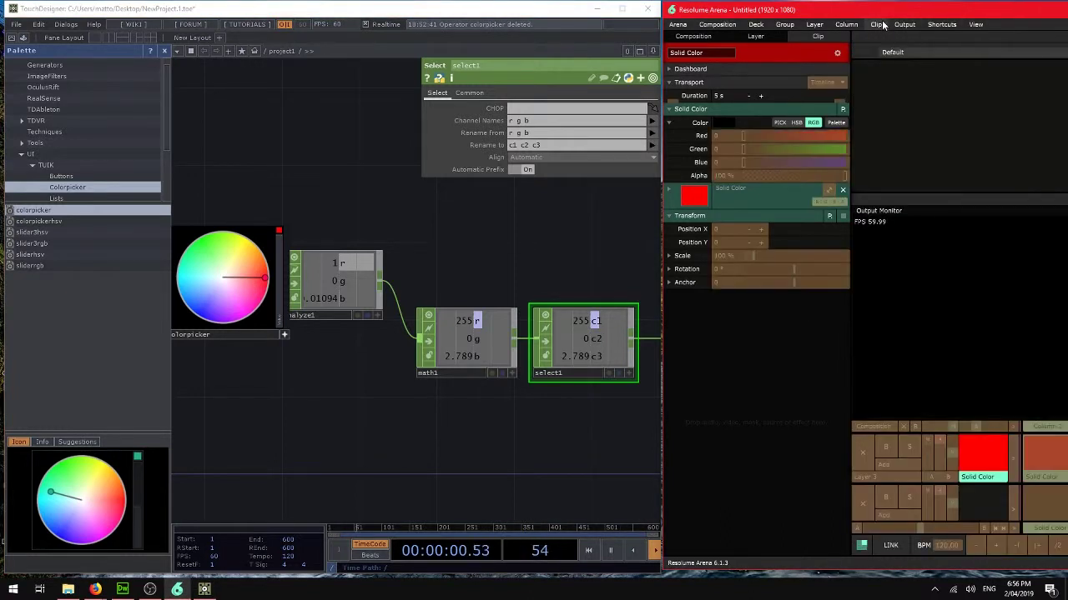
{"action": "left_click", "coordinate": [763, 140]}
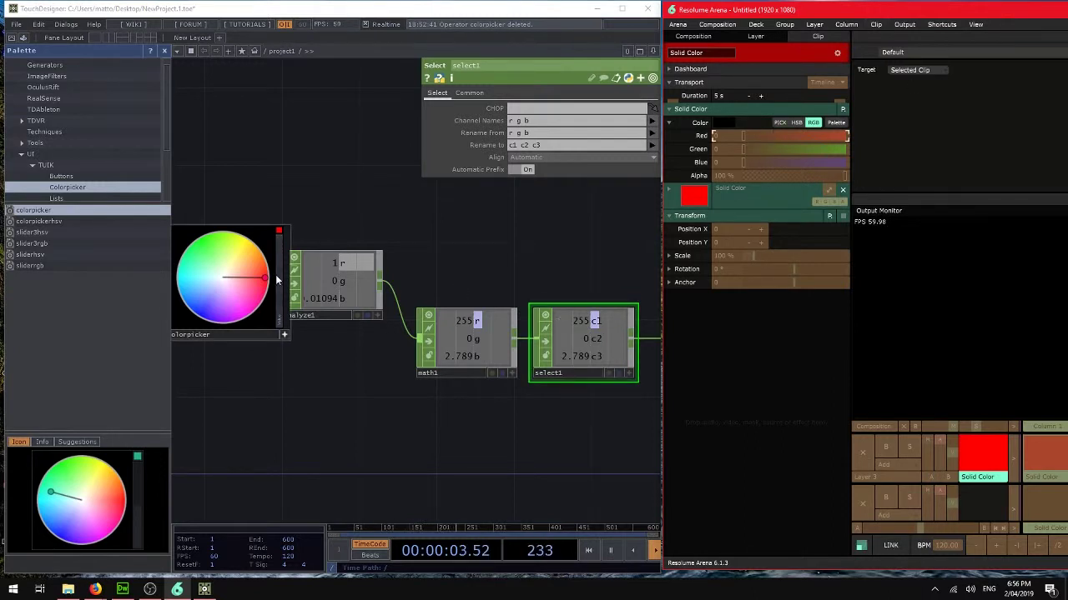
{"action": "left_click", "coordinate": [260, 283]}
{"action": "left_click_drag", "start_coordinate": [261, 286], "coordinate": [257, 268]}
{"action": "left_click", "coordinate": [748, 149]}
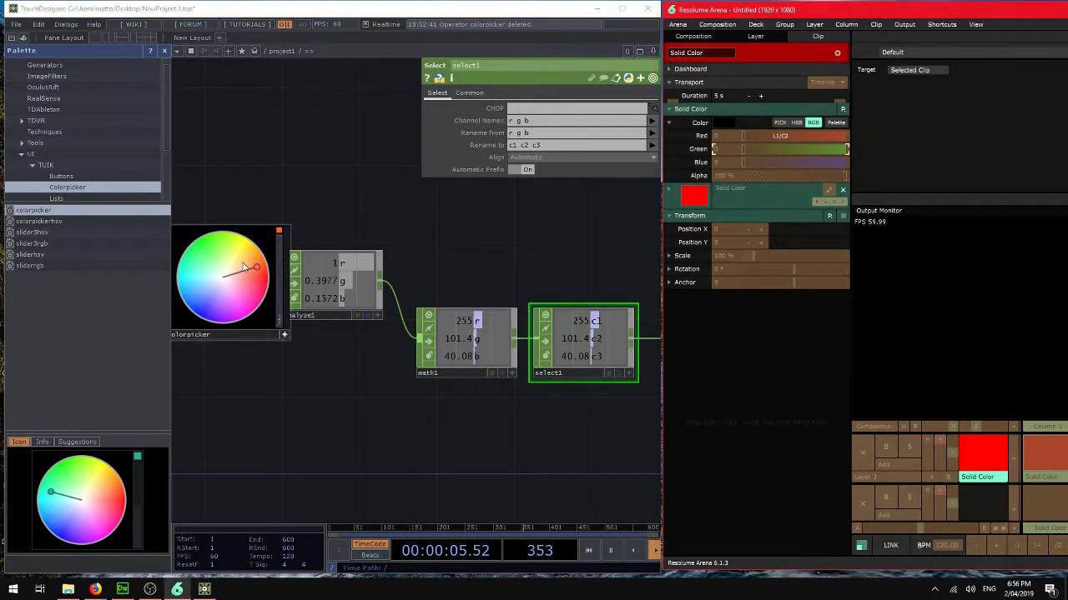
{"action": "left_click", "coordinate": [782, 161]}
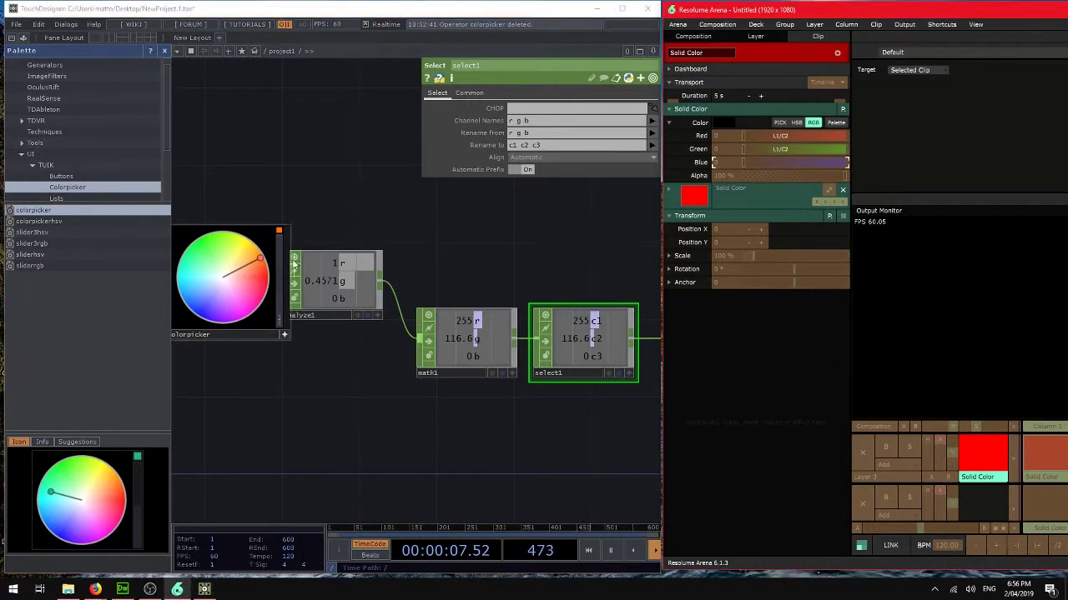
{"action": "left_click", "coordinate": [944, 14]}
{"action": "key", "text": "ctrl+d"}
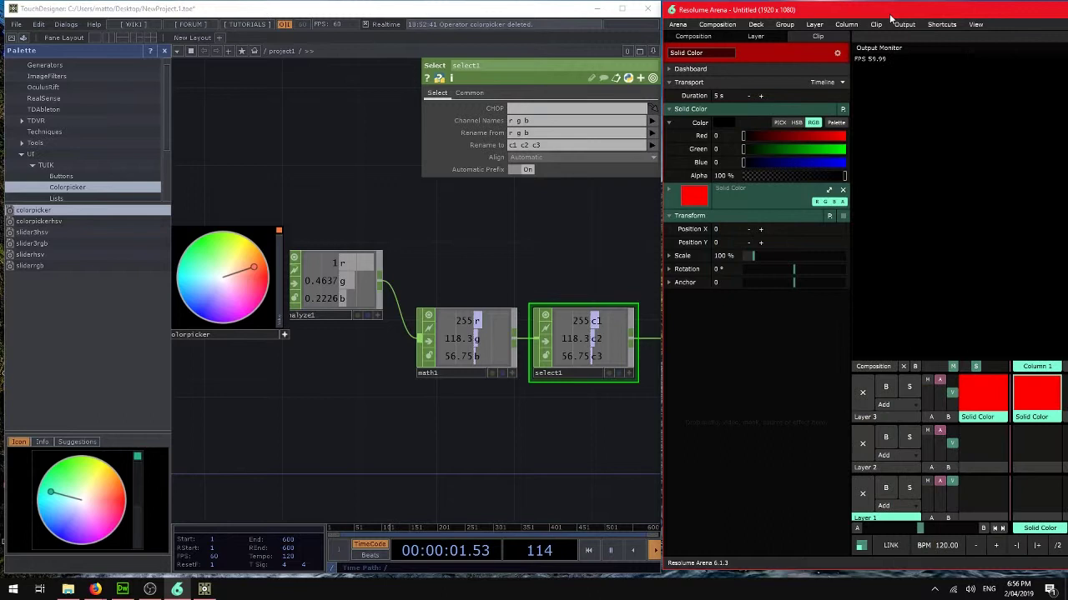
- Adjust the DMX channel numbers assigned to the Solid Color clip's colour parameters and leave DMX shortcut editing
{"action": "left_click", "coordinate": [941, 25]}
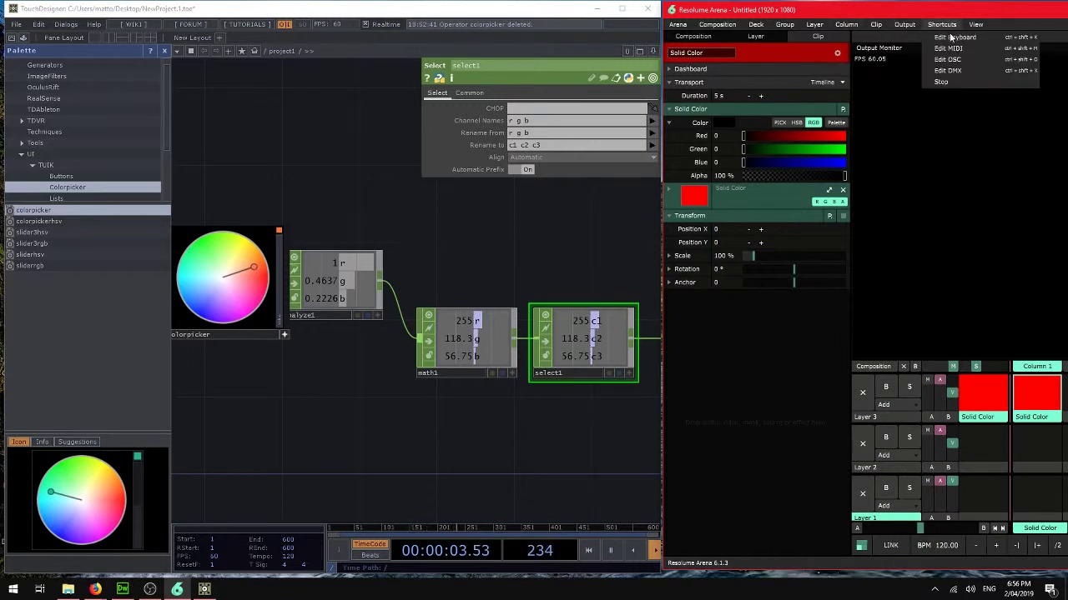
{"action": "left_click", "coordinate": [951, 71]}
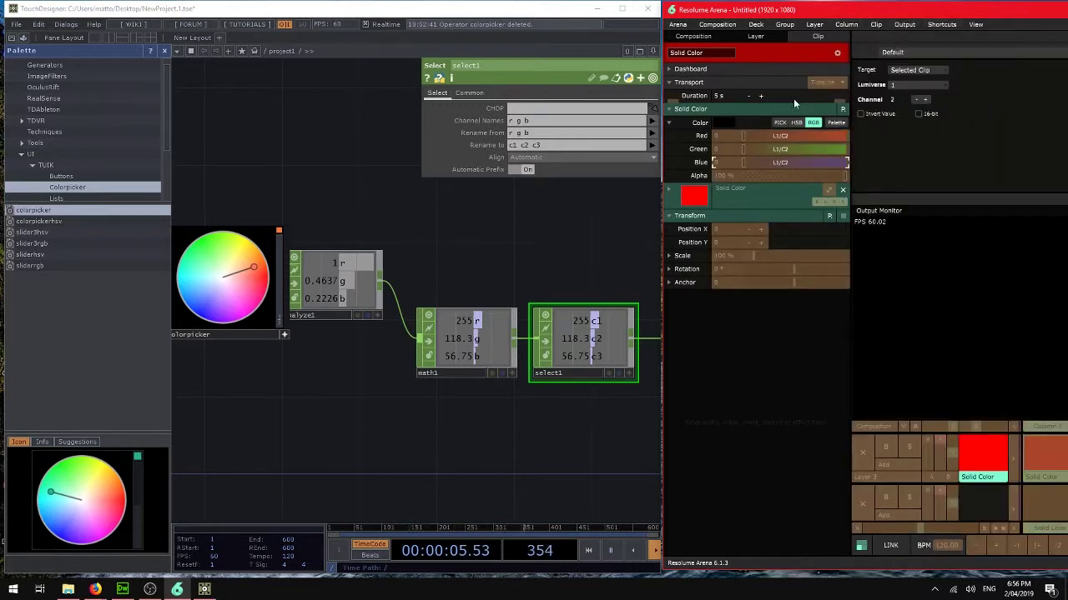
{"action": "left_click", "coordinate": [801, 136]}
{"action": "left_click", "coordinate": [925, 100]}
{"action": "left_click", "coordinate": [925, 99]}
{"action": "left_click", "coordinate": [941, 24]}
{"action": "left_click", "coordinate": [962, 70]}
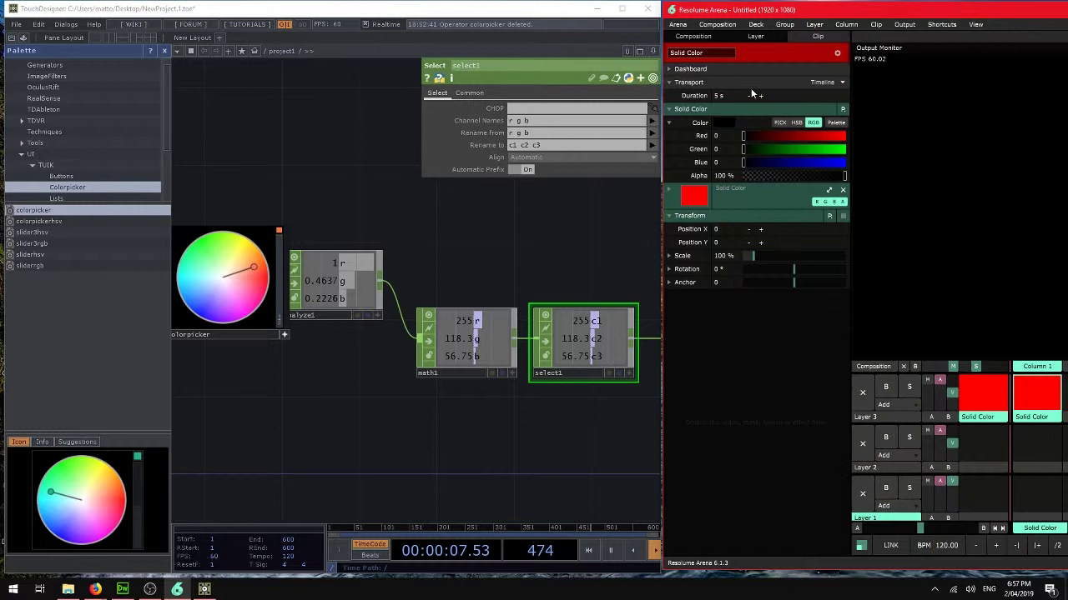
- Select Layer 3 and test the DMX link by picking orange on the TouchDesigner colorpicker
{"action": "left_click", "coordinate": [984, 419]}
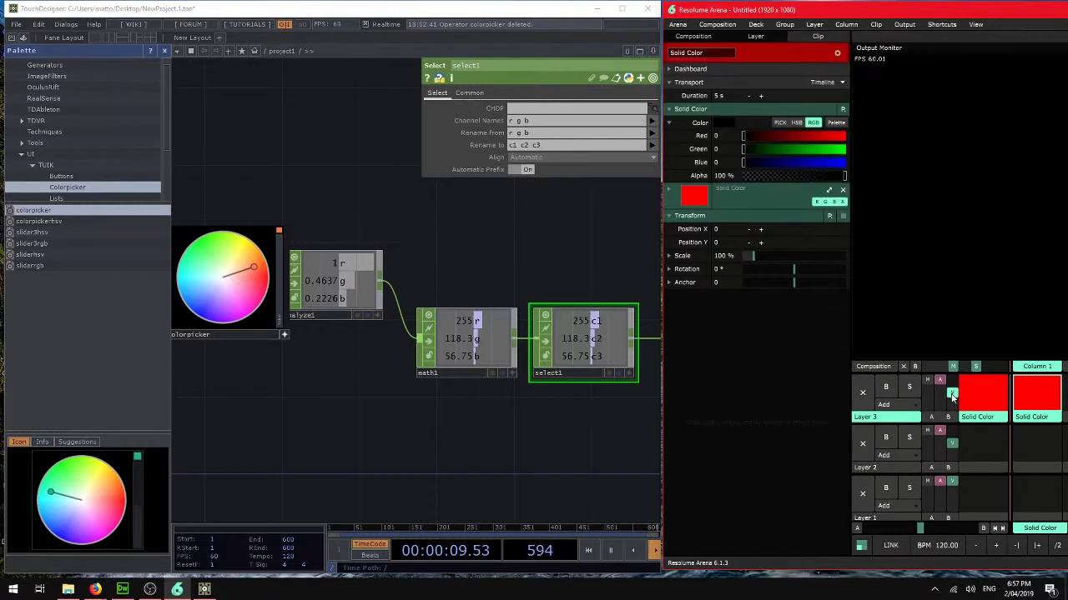
{"action": "mouse_move", "coordinate": [256, 262]}
{"action": "left_mouse_down"}
{"action": "mouse_move", "coordinate": [248, 303]}
{"action": "mouse_move", "coordinate": [231, 311]}
{"action": "mouse_move", "coordinate": [202, 281]}
{"action": "mouse_move", "coordinate": [209, 233]}
{"action": "mouse_move", "coordinate": [263, 255]}
{"action": "mouse_move", "coordinate": [260, 316]}
{"action": "mouse_move", "coordinate": [198, 312]}
{"action": "mouse_move", "coordinate": [200, 269]}
{"action": "mouse_move", "coordinate": [218, 242]}
{"action": "mouse_move", "coordinate": [254, 279]}
{"action": "mouse_move", "coordinate": [223, 305]}
{"action": "mouse_move", "coordinate": [209, 259]}
{"action": "mouse_move", "coordinate": [246, 241]}
{"action": "mouse_move", "coordinate": [259, 257]}
{"action": "left_mouse_up"}
{"action": "left_click_drag", "start_coordinate": [413, 225], "coordinate": [373, 199]}
{"action": "scroll", "coordinate": [376, 339], "scroll_direction": "down", "scroll_amount": 8}
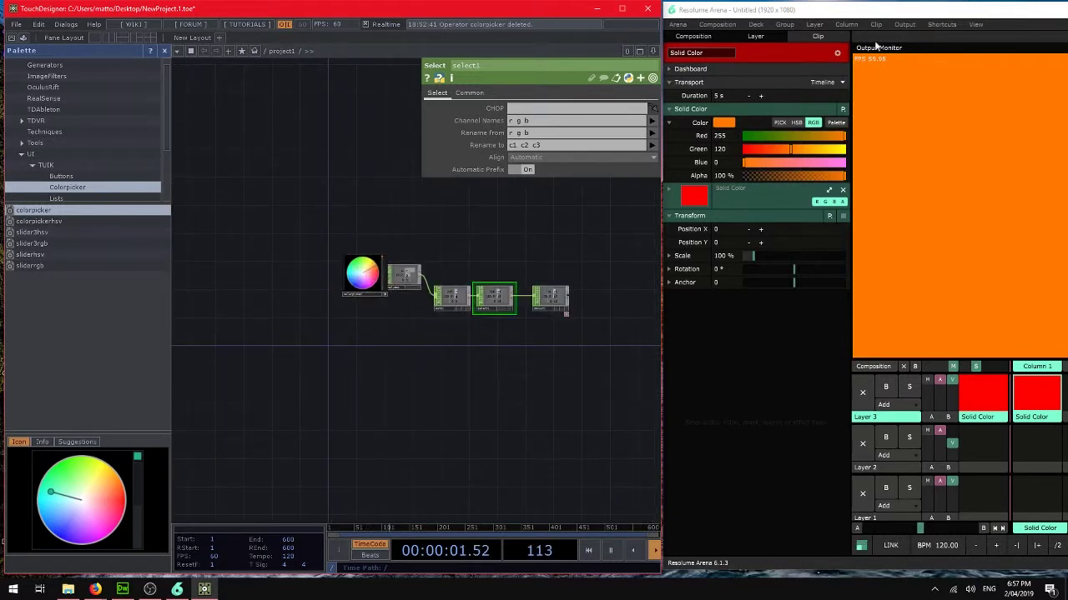
- Replace the Solid Color clip in Layer 3, Column 1 with a Gradient source, then place the Resolume Arena window back beside TouchDesigner
{"action": "left_click_drag", "start_coordinate": [914, 10], "coordinate": [391, 10]}
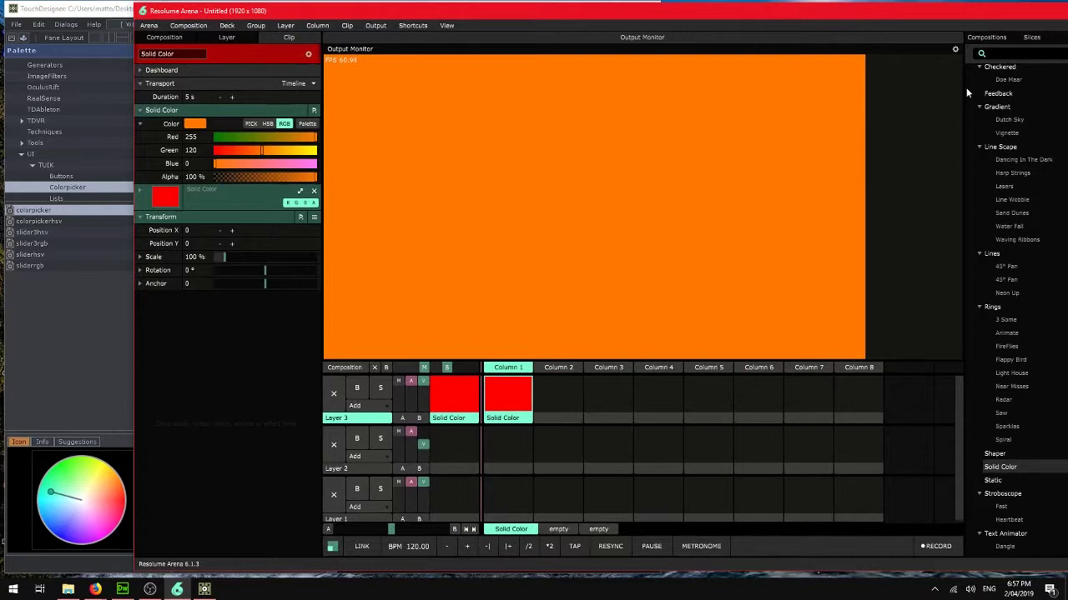
{"action": "left_click_drag", "start_coordinate": [1006, 110], "coordinate": [507, 409]}
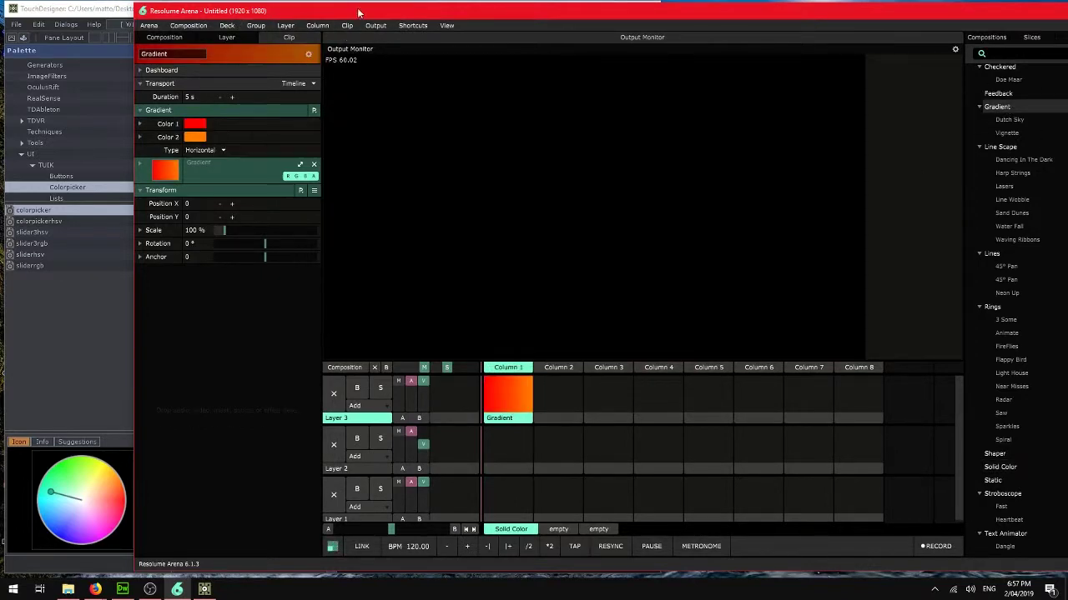
{"action": "left_click_drag", "start_coordinate": [361, 12], "coordinate": [888, 14]}
{"action": "double_click", "coordinate": [888, 10]}
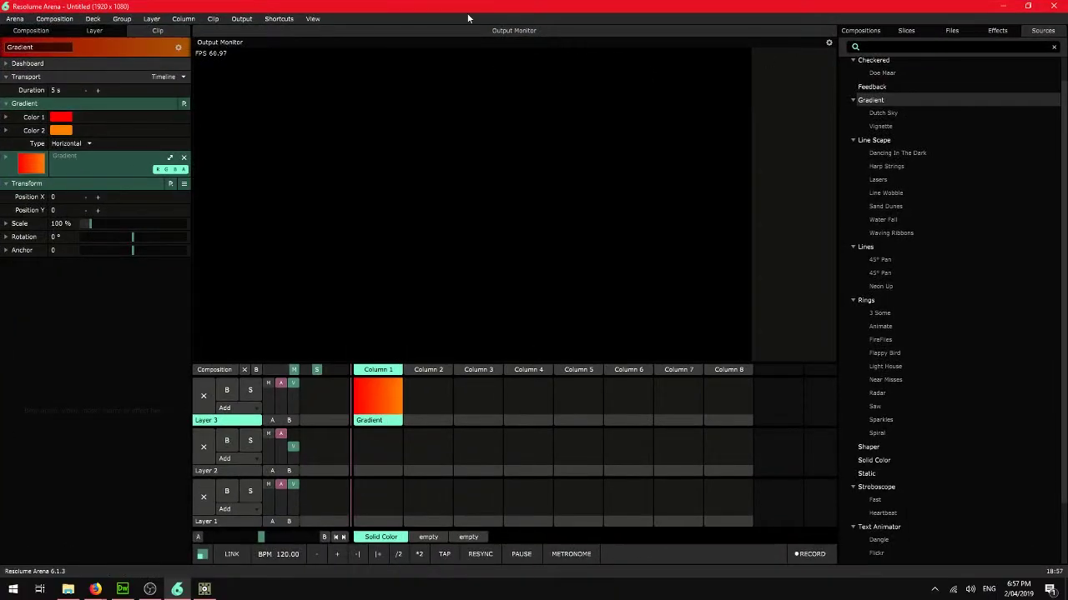
{"action": "left_click_drag", "start_coordinate": [470, 5], "coordinate": [977, 30]}
{"action": "left_click_drag", "start_coordinate": [713, 38], "coordinate": [872, 13]}
- Duplicate the colorpicker and place the copy directly below the original in the TouchDesigner network
{"action": "scroll", "coordinate": [341, 365], "scroll_direction": "up", "scroll_amount": 6}
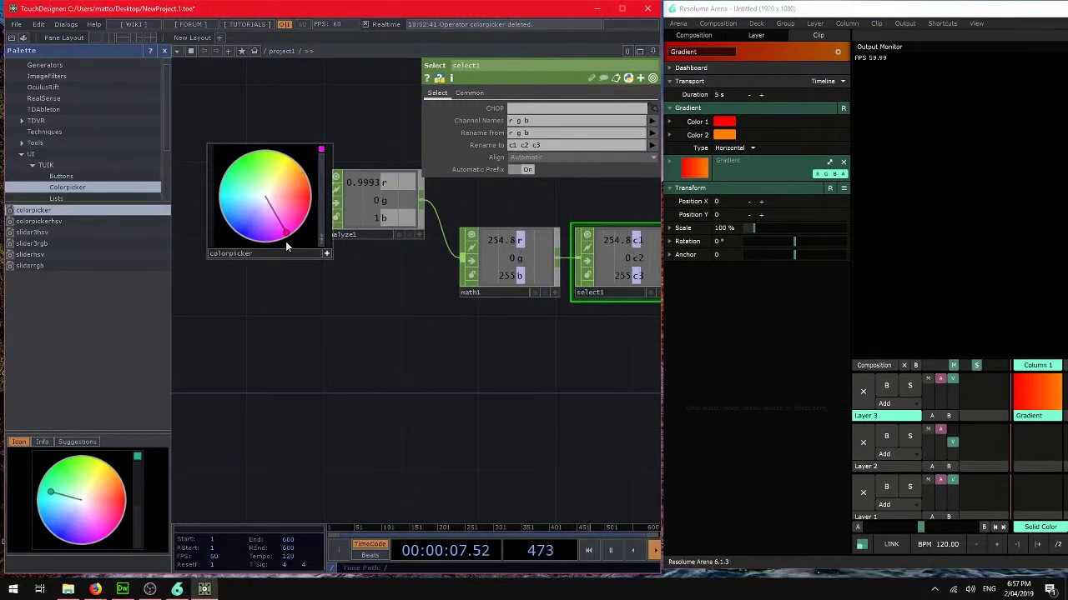
{"action": "left_click", "coordinate": [286, 241]}
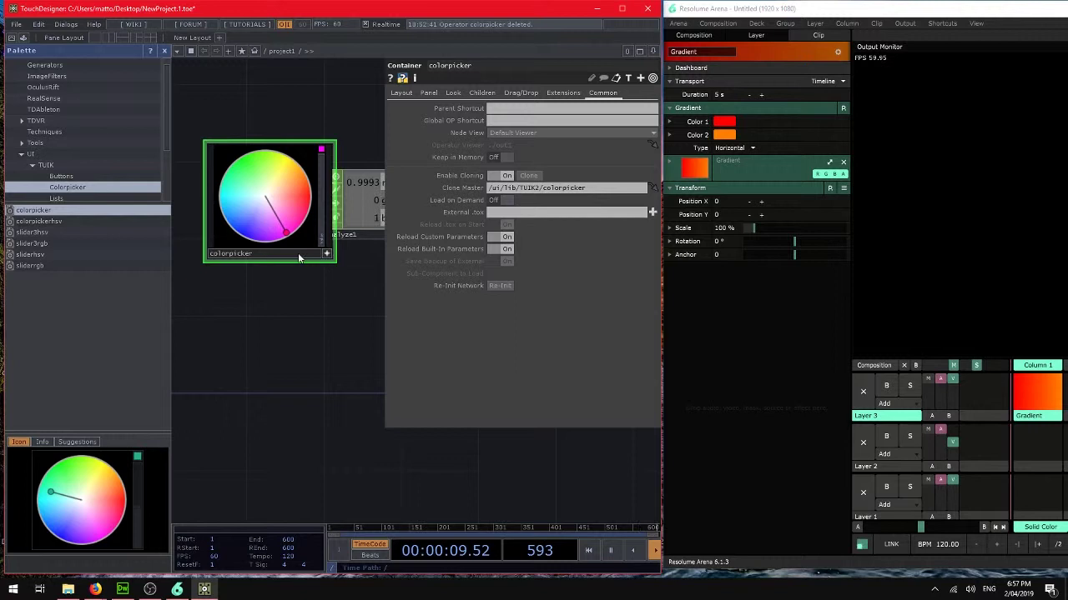
{"action": "key", "text": "ctrl+c"}
{"action": "key", "text": "ctrl+v"}
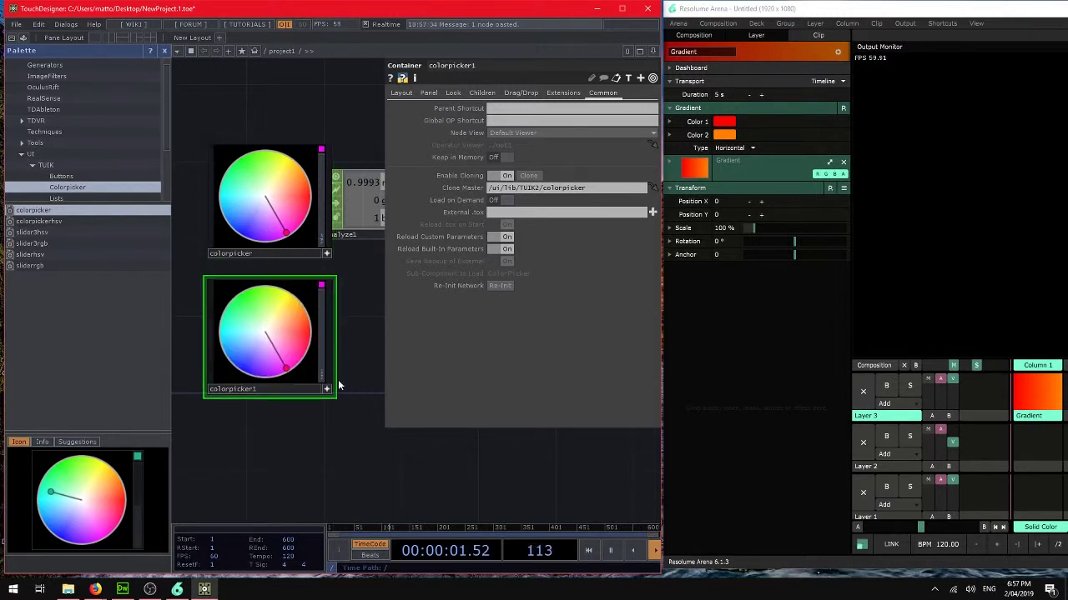
{"action": "left_click", "coordinate": [654, 51]}
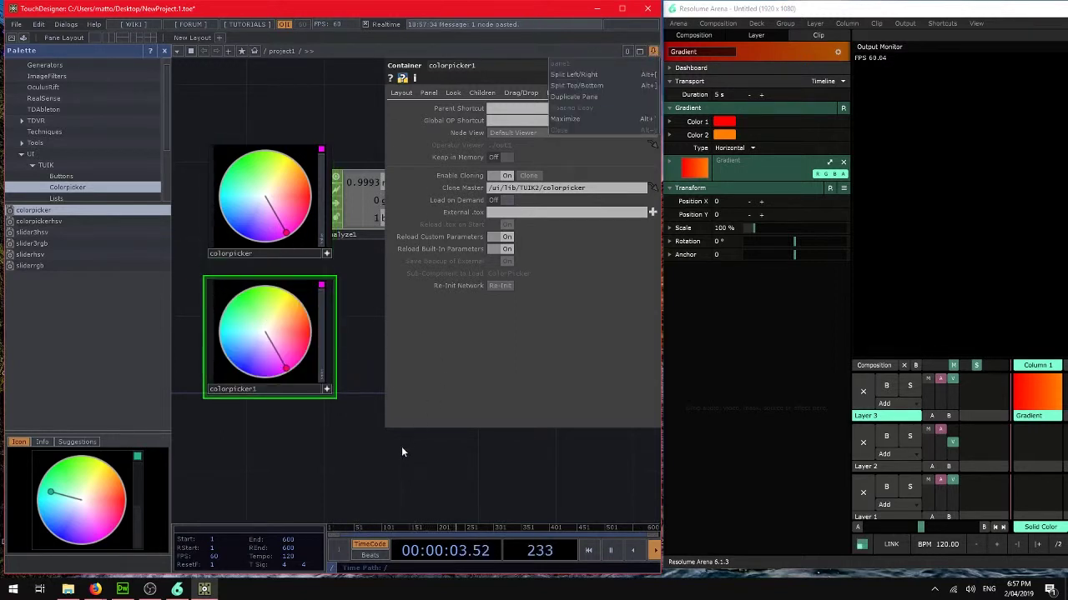
{"action": "left_click", "coordinate": [401, 447]}
- Widen the TouchDesigner window over Resolume Arena and pick a pinkish red on the duplicated colorpicker
{"action": "left_click_drag", "start_coordinate": [313, 449], "coordinate": [251, 465]}
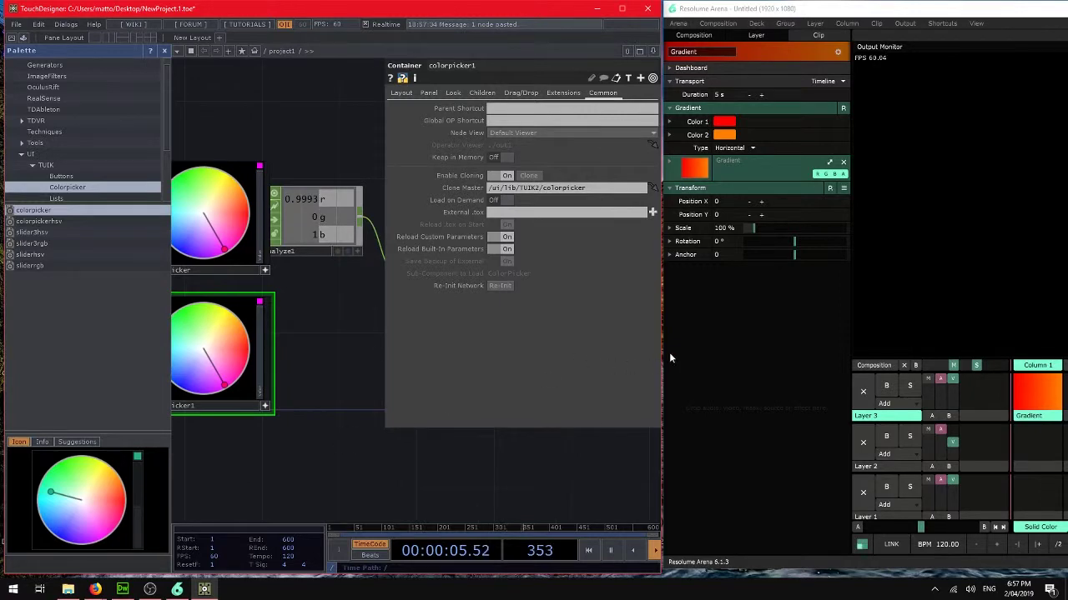
{"action": "left_click_drag", "start_coordinate": [663, 354], "coordinate": [902, 353]}
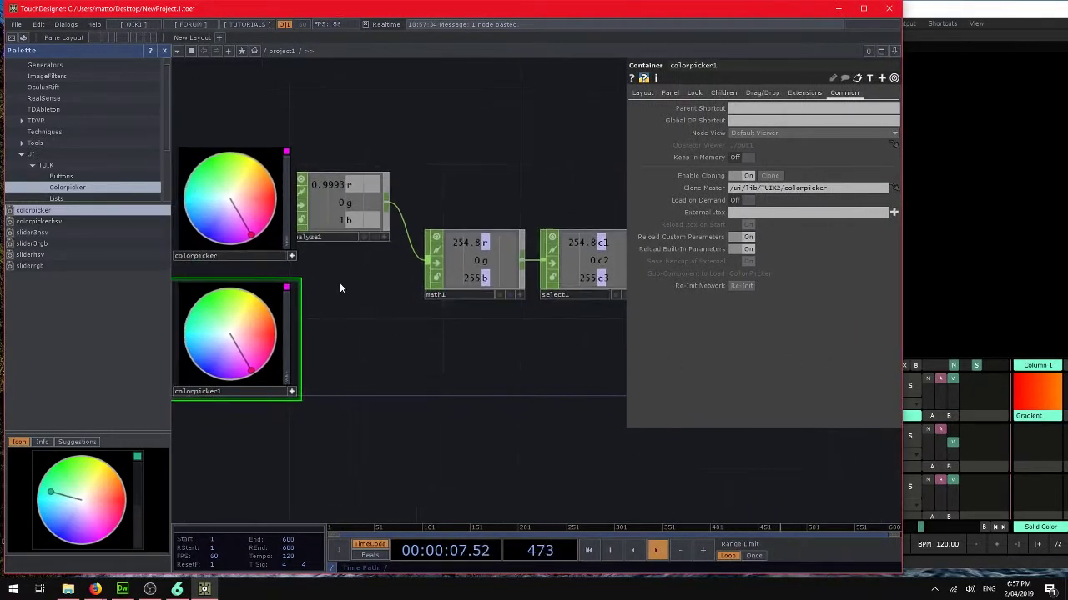
{"action": "mouse_move", "coordinate": [336, 207]}
{"action": "left_mouse_down"}
{"action": "mouse_move", "coordinate": [374, 203]}
{"action": "mouse_move", "coordinate": [352, 195]}
{"action": "left_mouse_up"}
{"action": "left_click_drag", "start_coordinate": [377, 348], "coordinate": [367, 292]}
{"action": "left_click", "coordinate": [271, 288]}
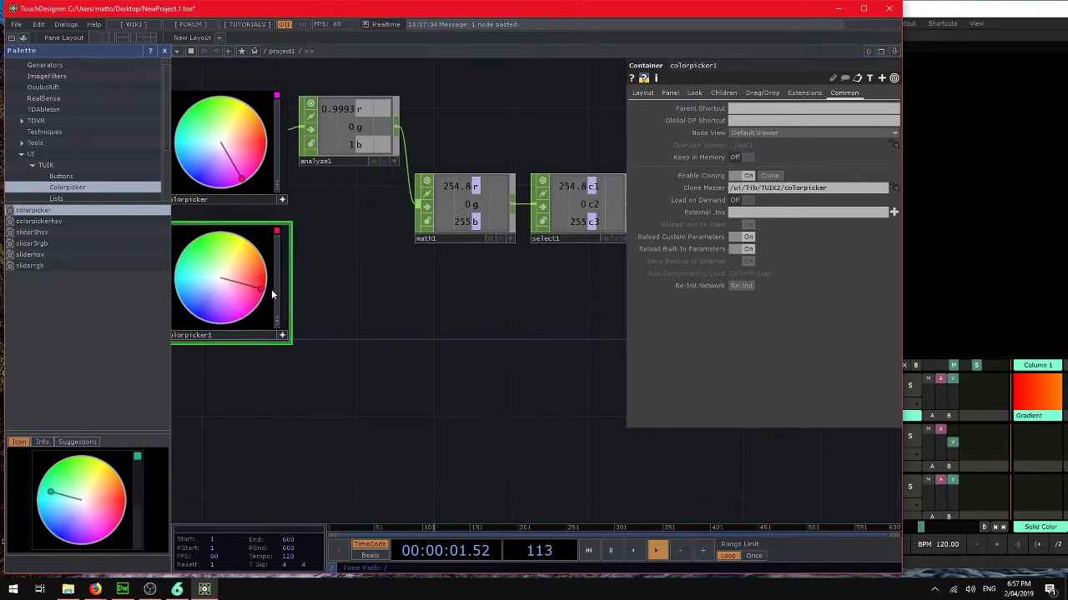
- Add a Math CHOP fed by the second colorpicker and set its To Range to 0 to 255
{"action": "key", "text": "Tab"}
{"action": "type", "text": "math"}
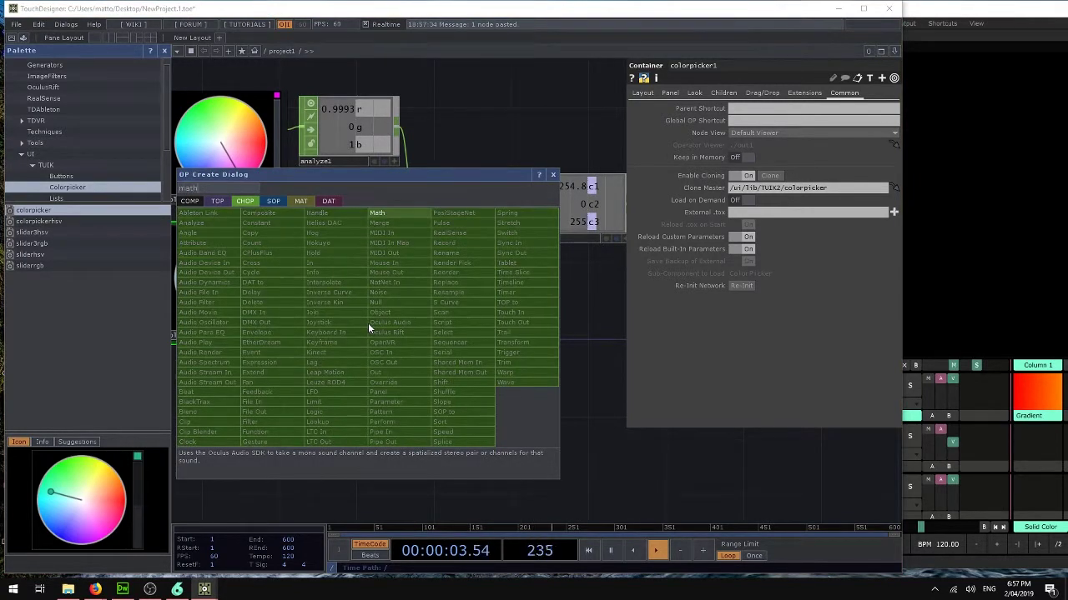
{"action": "left_click", "coordinate": [382, 216]}
{"action": "left_click", "coordinate": [386, 317]}
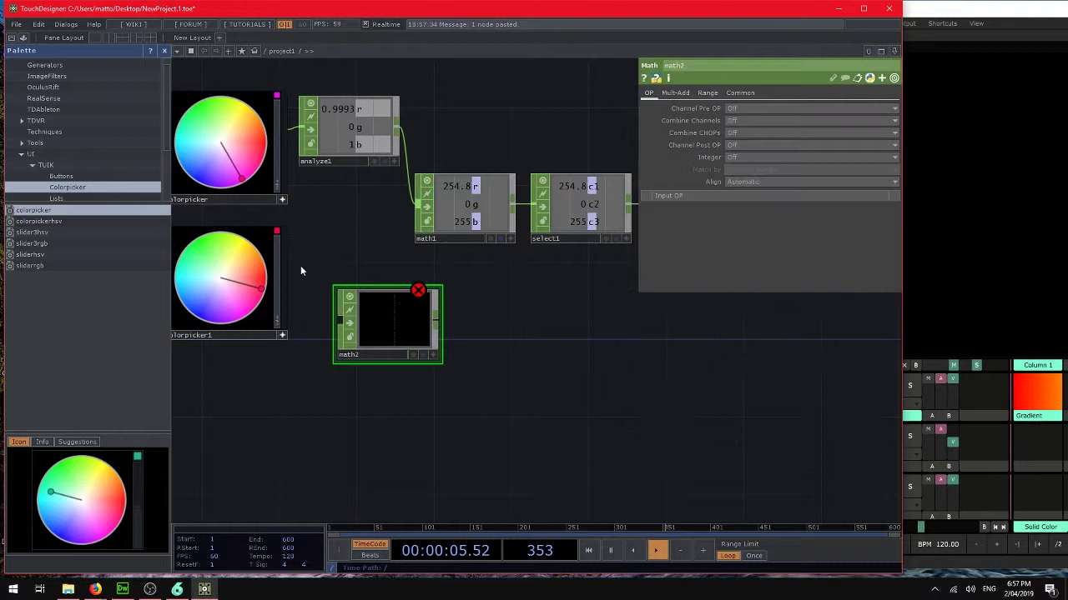
{"action": "left_click_drag", "start_coordinate": [290, 265], "coordinate": [321, 304]}
{"action": "left_click", "coordinate": [337, 318]}
{"action": "left_click", "coordinate": [709, 93]}
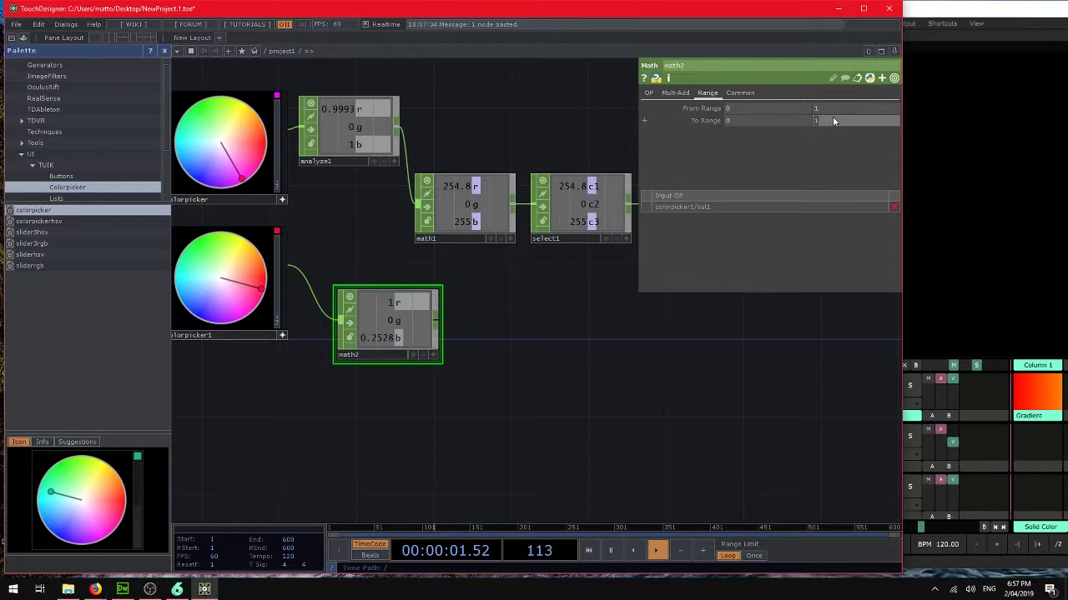
{"action": "key", "text": "Return"}
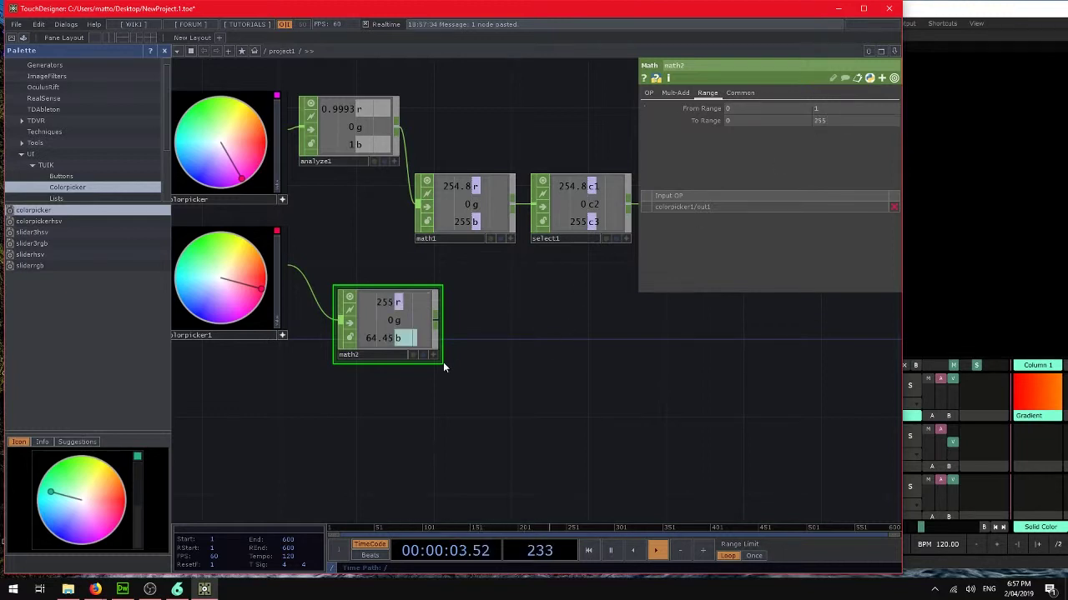
- Add a Select CHOP beside the second Math operator and wire the Math output into it
{"action": "key", "text": "Tab"}
{"action": "type", "text": "sel"}
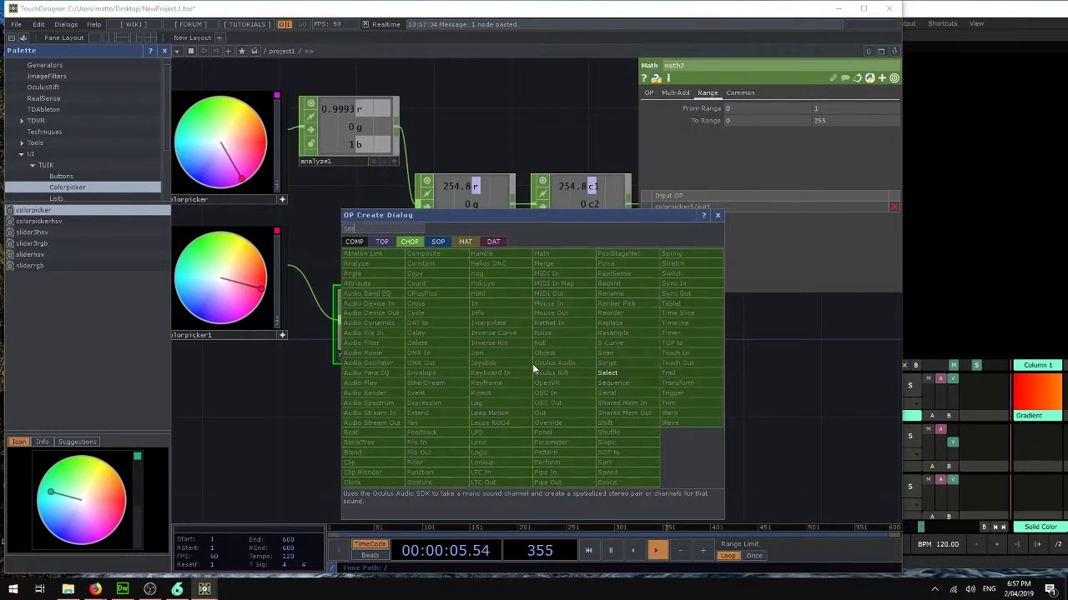
{"action": "left_click", "coordinate": [608, 371]}
{"action": "left_click", "coordinate": [526, 326]}
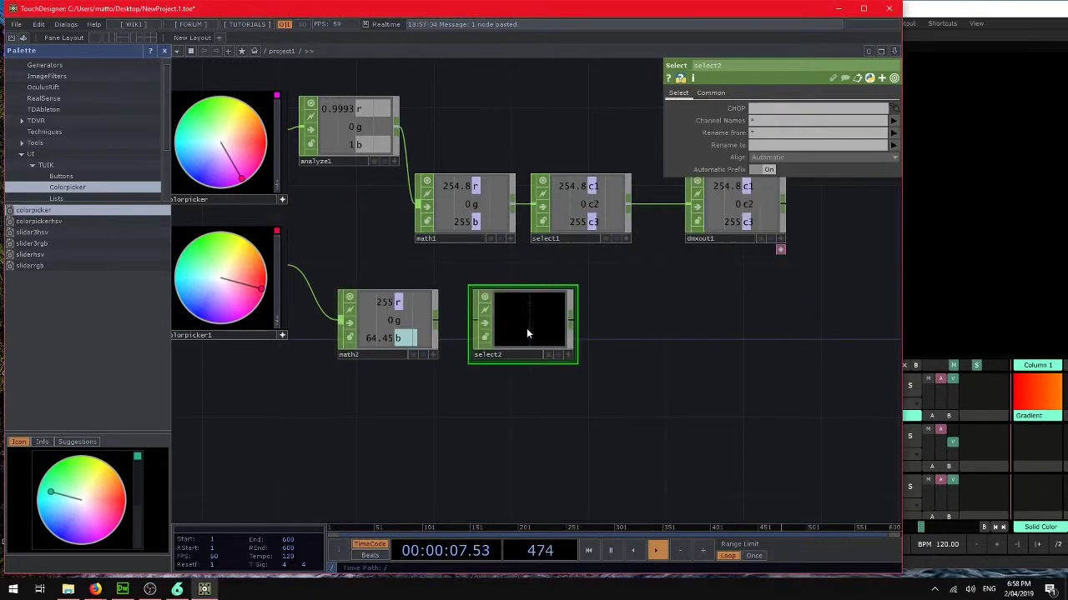
{"action": "left_click_drag", "start_coordinate": [434, 322], "coordinate": [474, 322]}
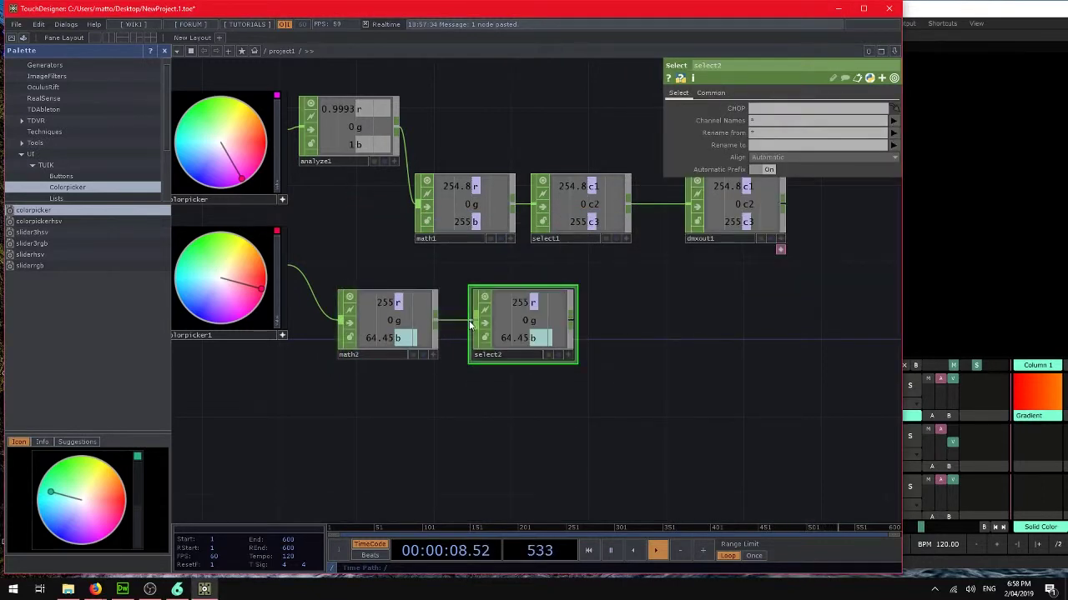
- Make the second Select operator pick channels r g b and rename them from r g b to c4 c5 c6
{"action": "left_click", "coordinate": [767, 125]}
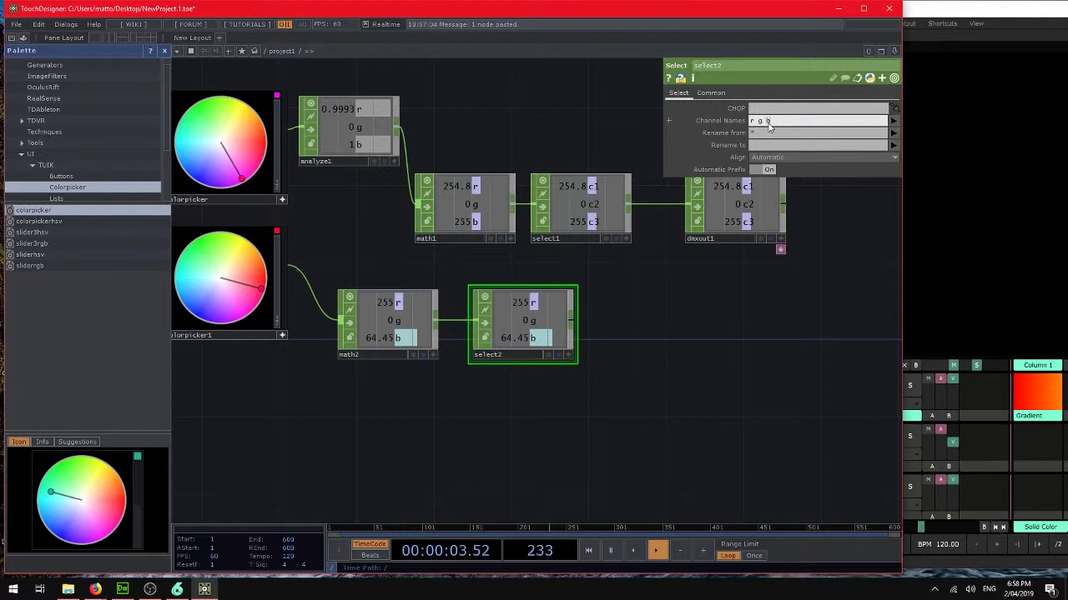
{"action": "type", "text": "r g b"}
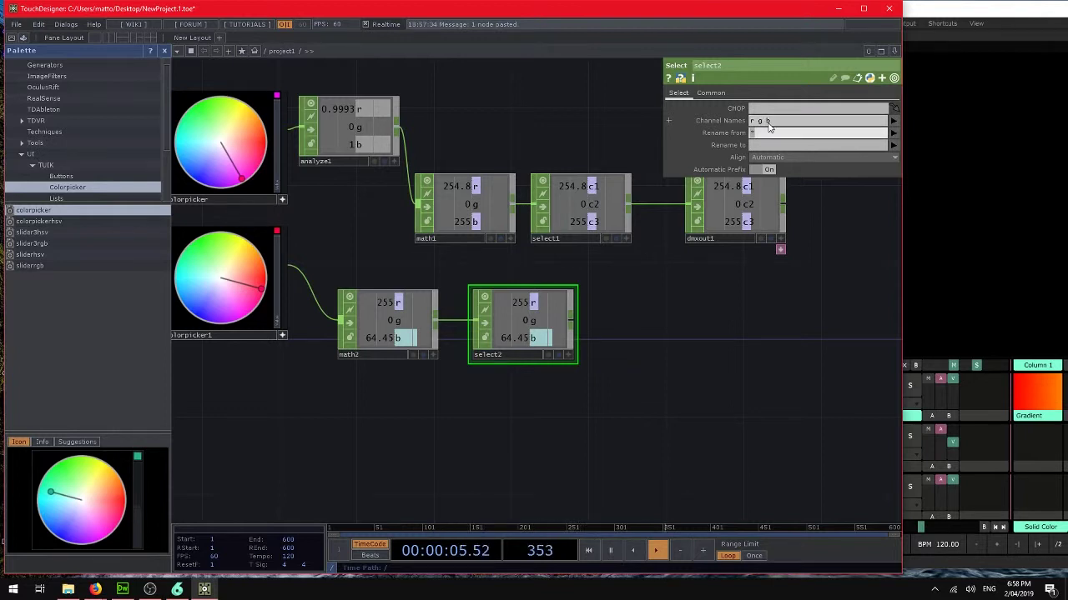
{"action": "type", "text": "r"}
{"action": "key", "text": "Tab"}
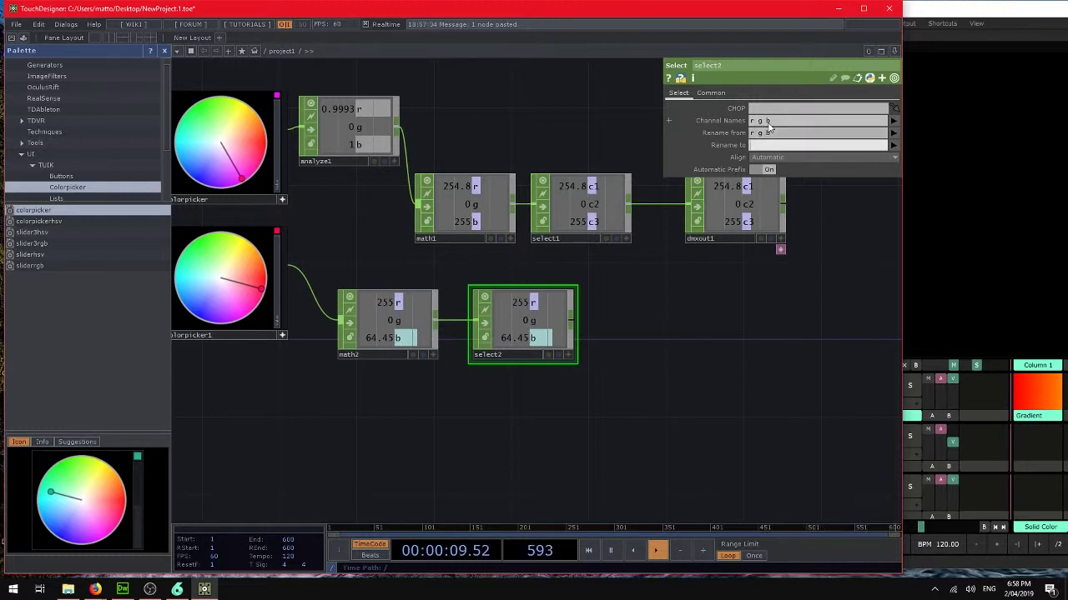
{"action": "type", "text": "c4 c5 c6"}
{"action": "key", "text": "Return"}
- Add a Merge CHOP between the Select operators and the DMX Out, and wire both Select outputs into it
{"action": "left_click_drag", "start_coordinate": [729, 301], "coordinate": [617, 325]}
{"action": "left_click_drag", "start_coordinate": [622, 225], "coordinate": [719, 243]}
{"action": "key", "text": "Tab"}
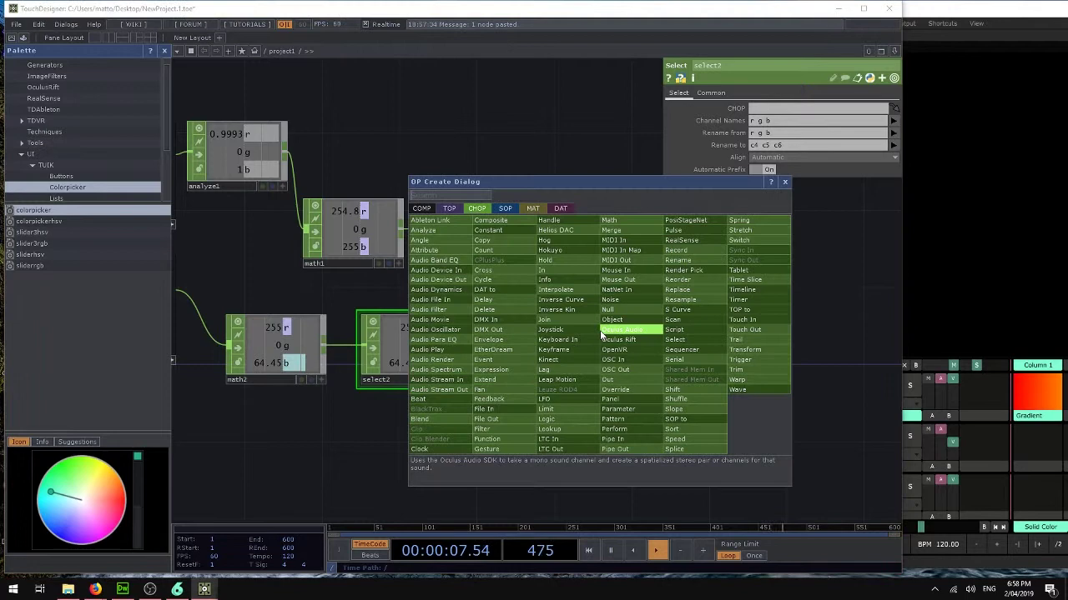
{"action": "type", "text": "merg"}
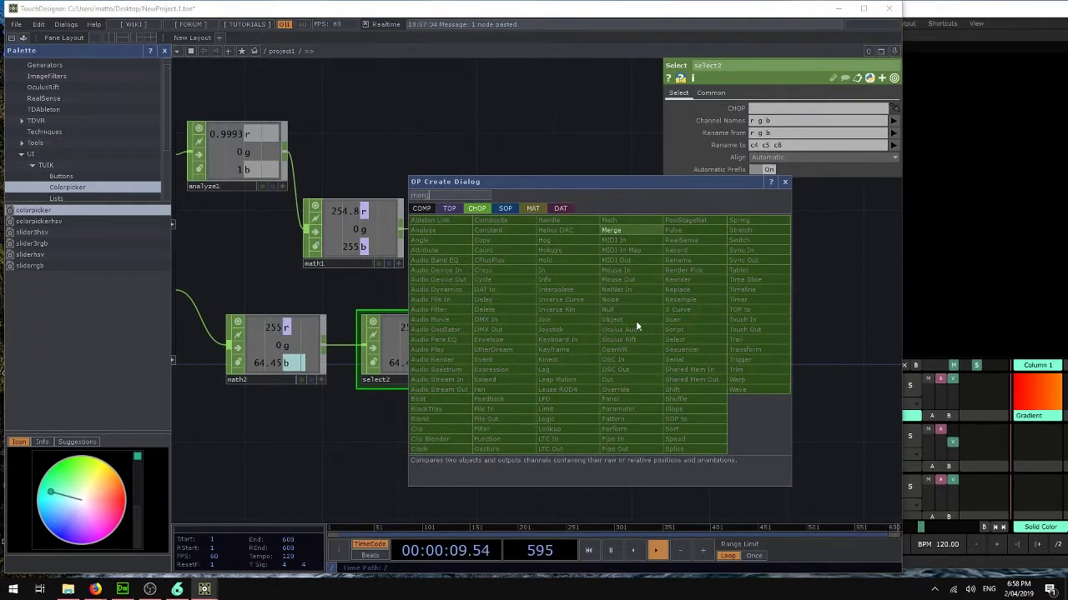
{"action": "key", "text": "Return"}
{"action": "left_click", "coordinate": [606, 321]}
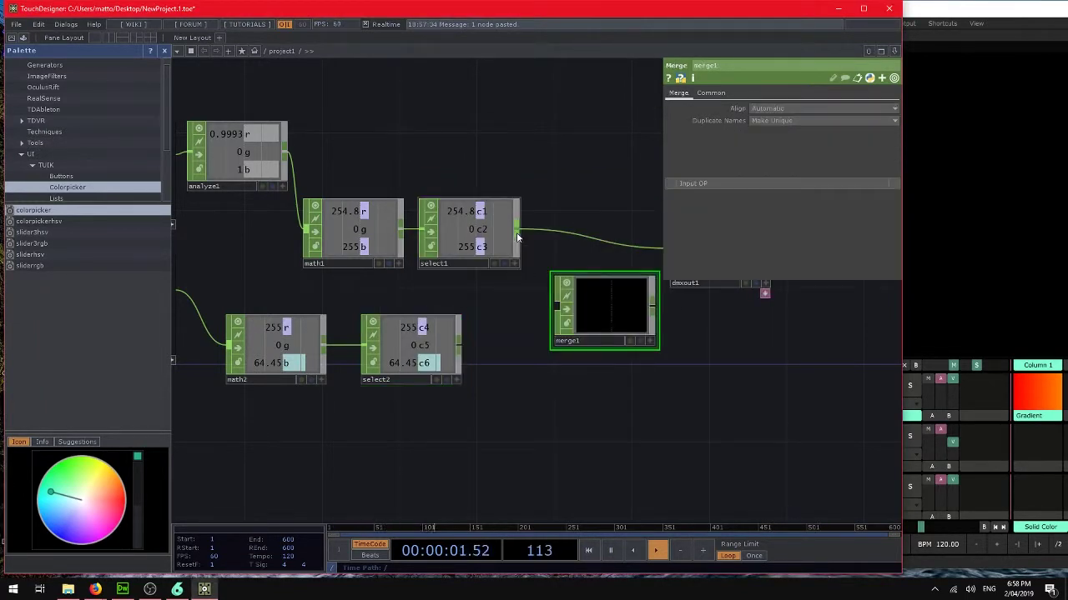
{"action": "left_click_drag", "start_coordinate": [516, 233], "coordinate": [557, 307]}
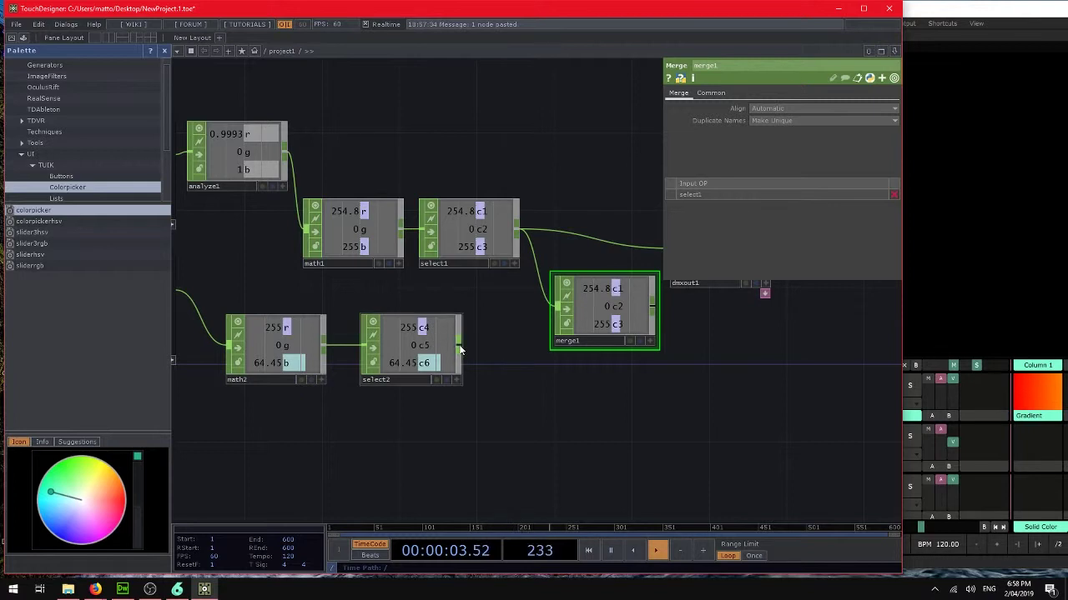
{"action": "left_click_drag", "start_coordinate": [459, 350], "coordinate": [557, 316]}
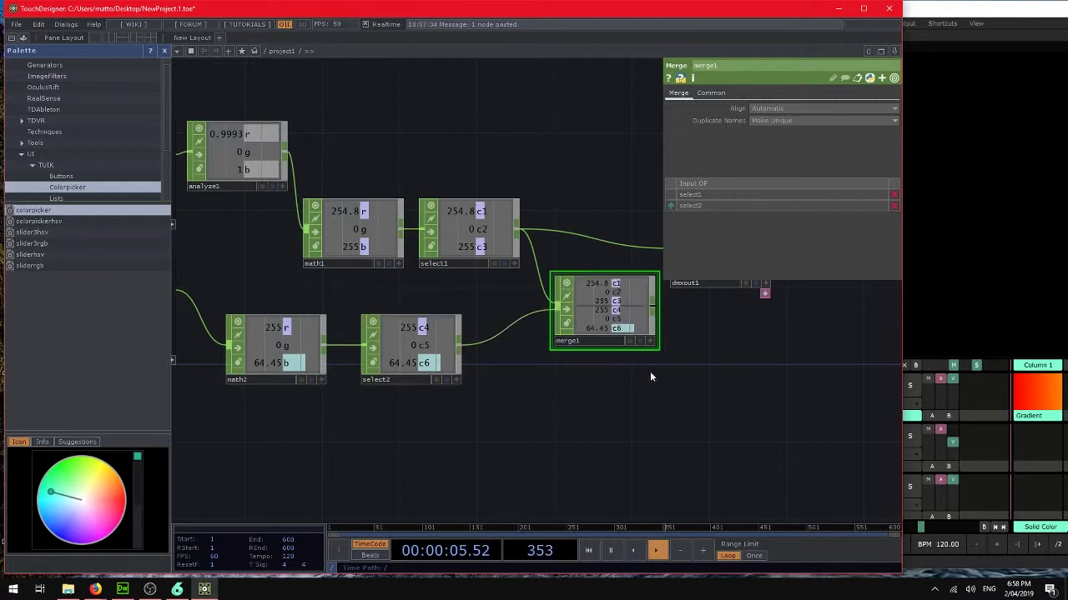
- Feed the DMX Out operator from the Merge CHOP instead of directly from the first Select
{"action": "left_click_drag", "start_coordinate": [650, 377], "coordinate": [599, 380]}
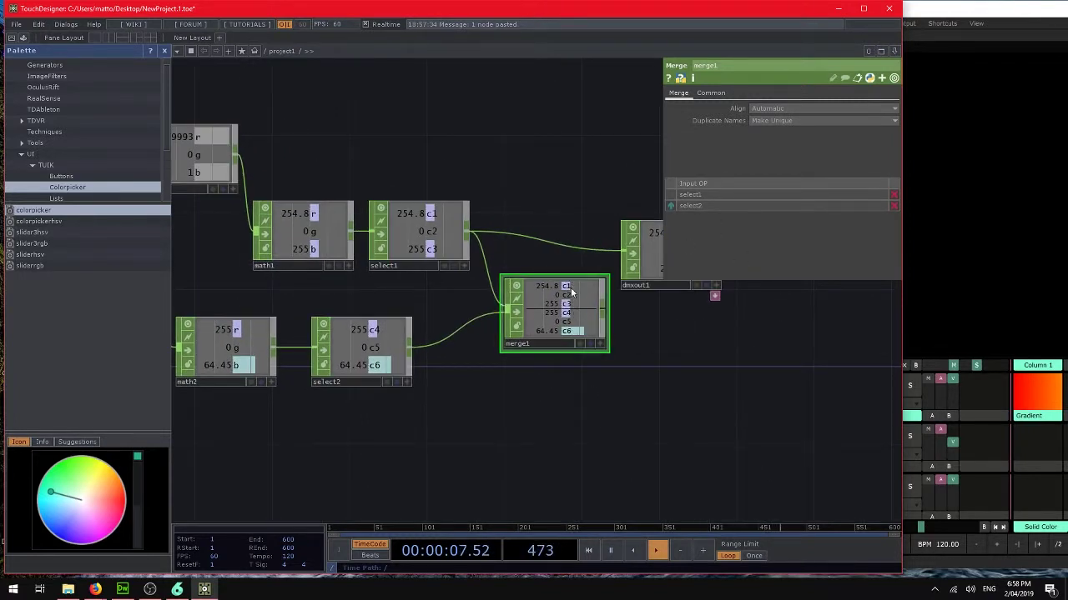
{"action": "left_click_drag", "start_coordinate": [579, 390], "coordinate": [529, 374]}
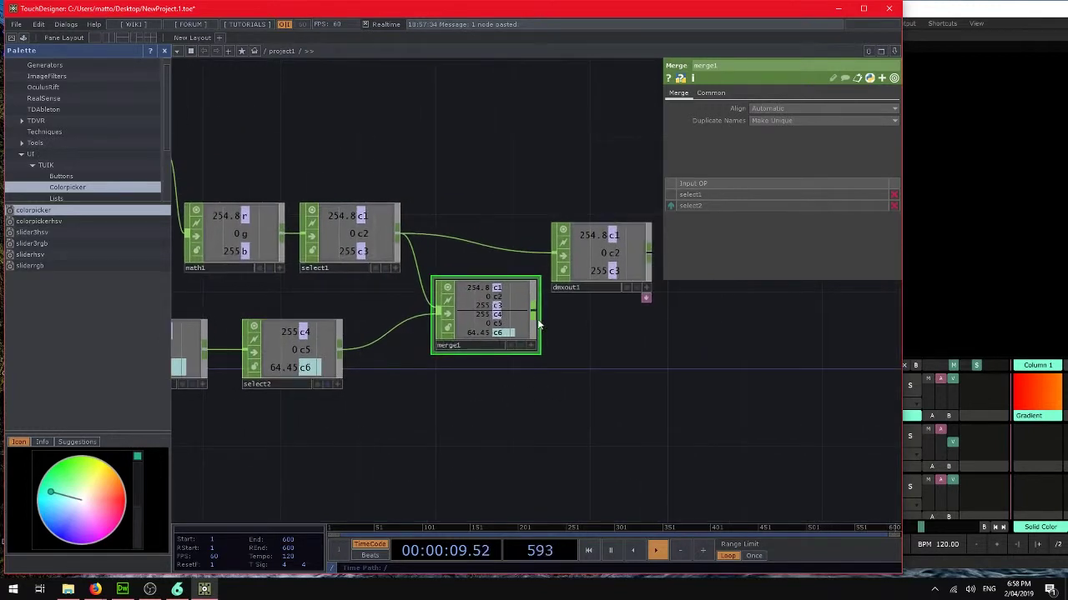
{"action": "left_click_drag", "start_coordinate": [535, 315], "coordinate": [604, 309]}
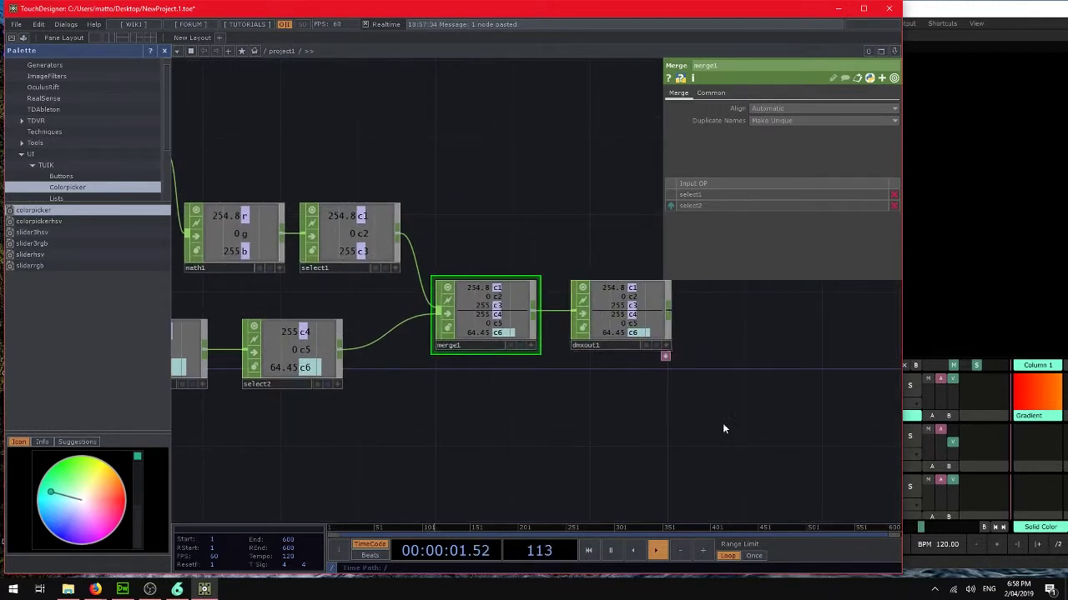
{"action": "left_click_drag", "start_coordinate": [723, 428], "coordinate": [688, 421]}
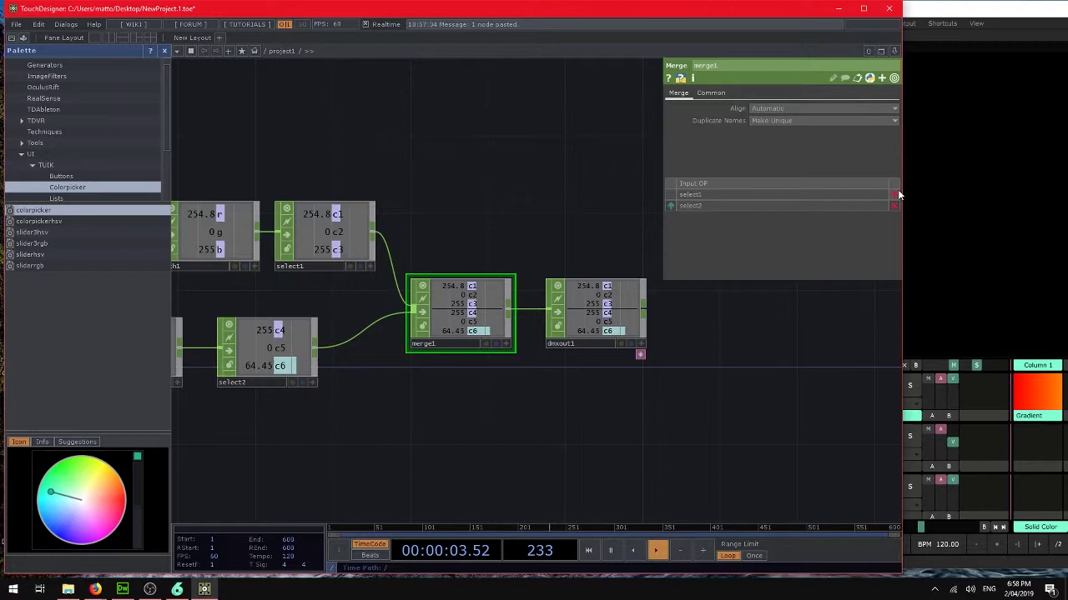
- Narrow the TouchDesigner window to uncover Resolume Arena and show the Gradient clip's Color 1 and Color 2 as RGB sliders
{"action": "left_click_drag", "start_coordinate": [434, 400], "coordinate": [748, 410]}
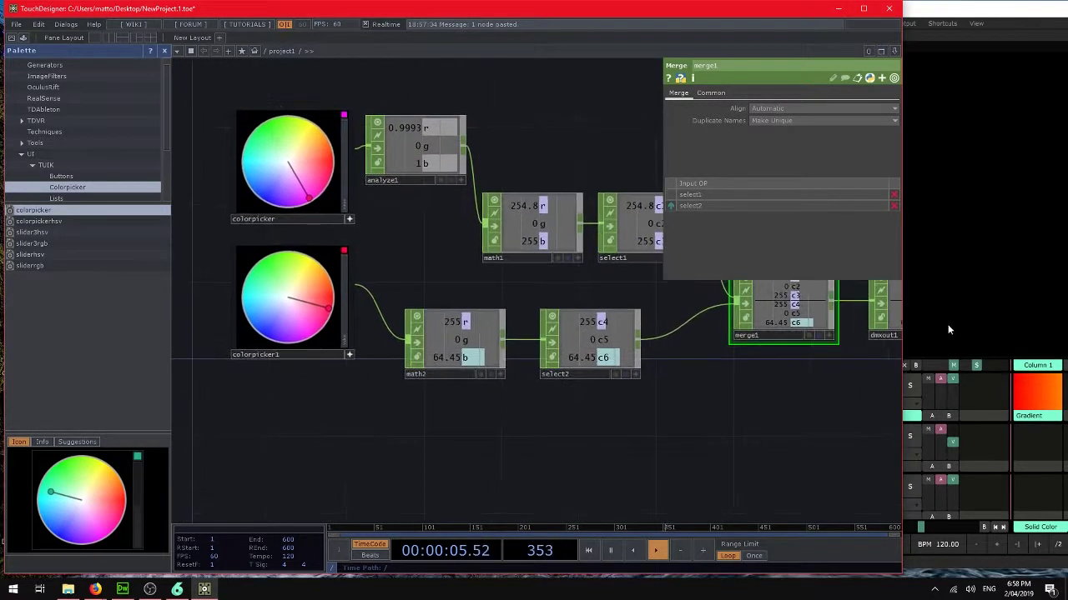
{"action": "left_click_drag", "start_coordinate": [902, 325], "coordinate": [667, 321]}
{"action": "left_click", "coordinate": [668, 121]}
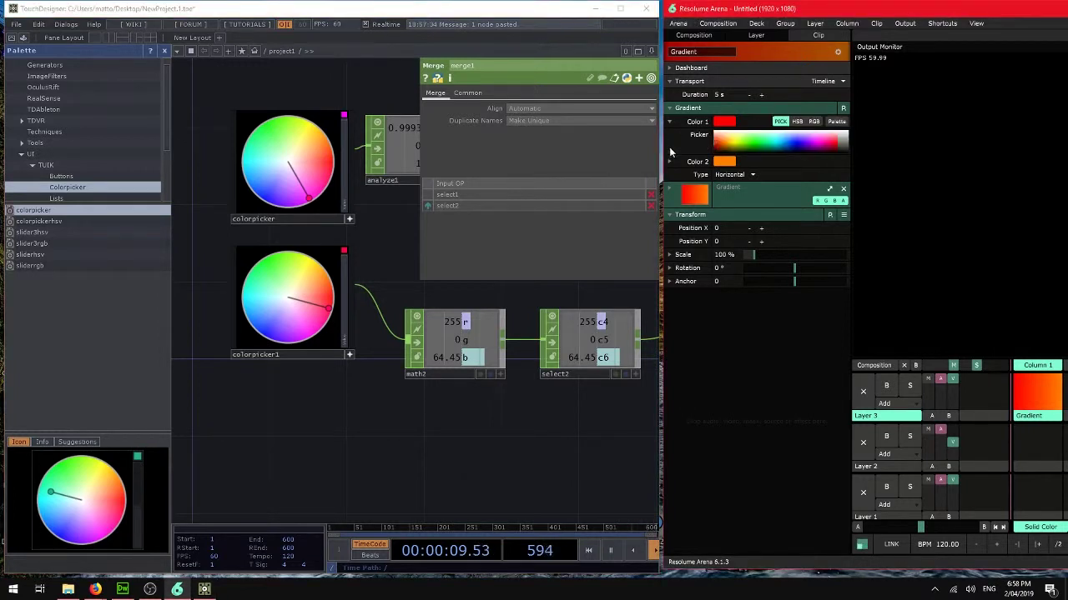
{"action": "left_click", "coordinate": [669, 161]}
{"action": "left_click", "coordinate": [813, 121]}
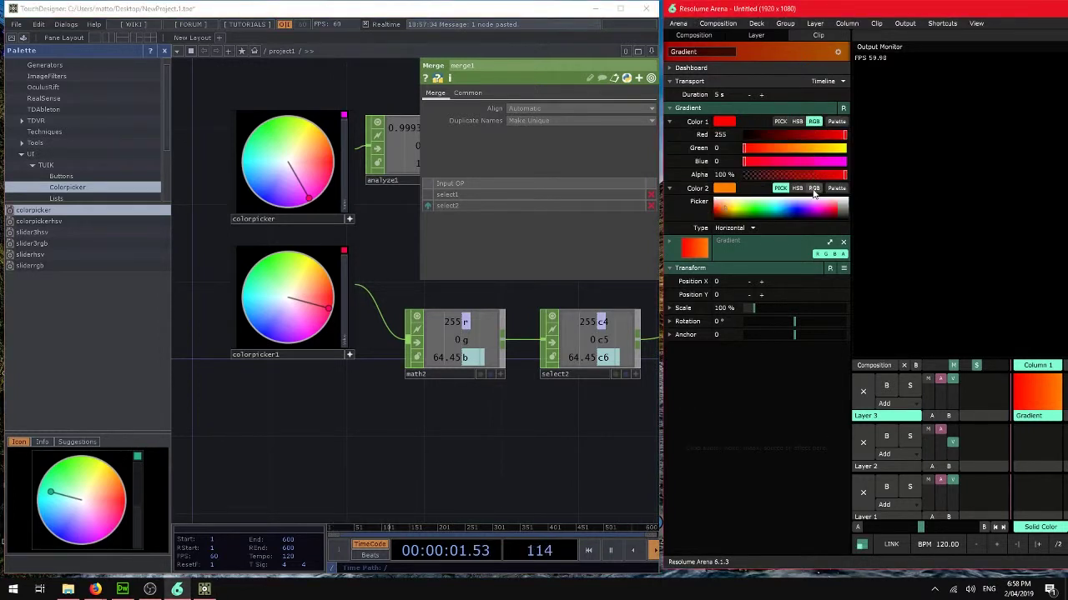
{"action": "left_click", "coordinate": [813, 188]}
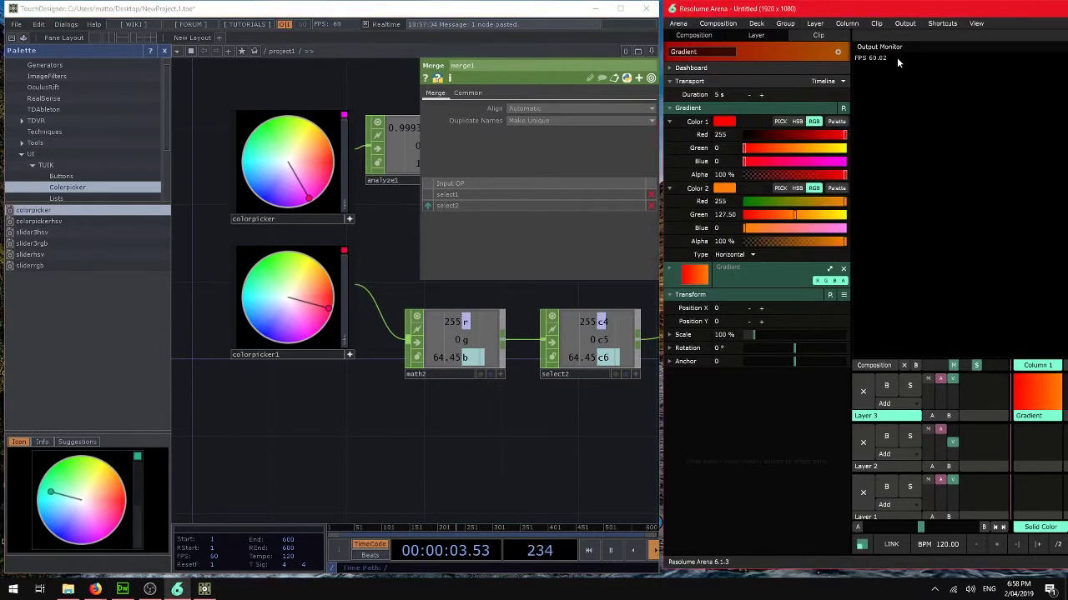
- Start editing DMX shortcuts and learn Color 1's Red, Green and Blue by changing the first TouchDesigner colorpicker
{"action": "left_click", "coordinate": [941, 23]}
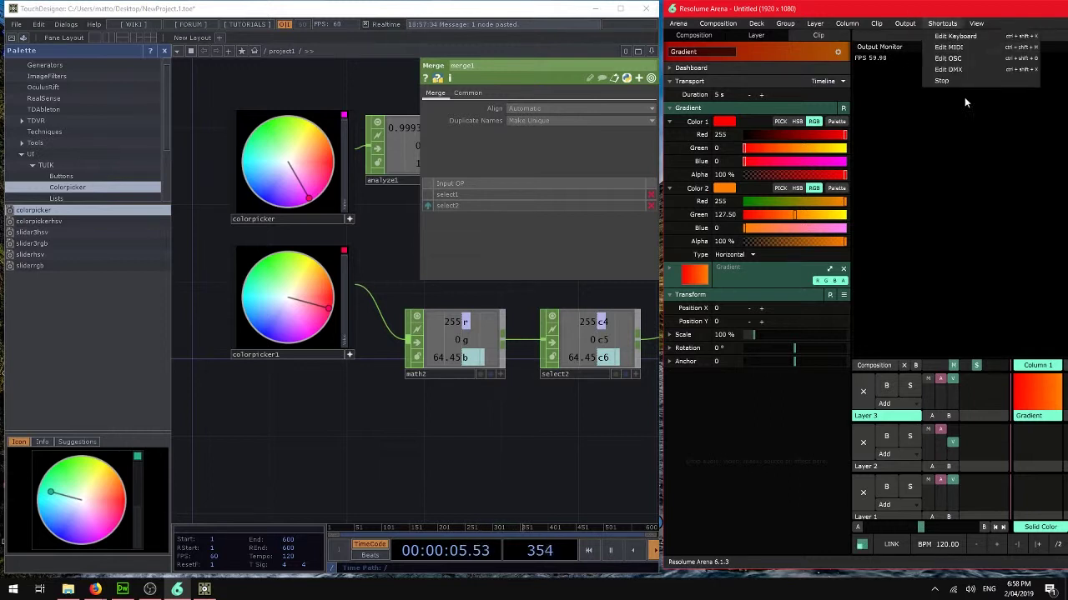
{"action": "left_click", "coordinate": [965, 69]}
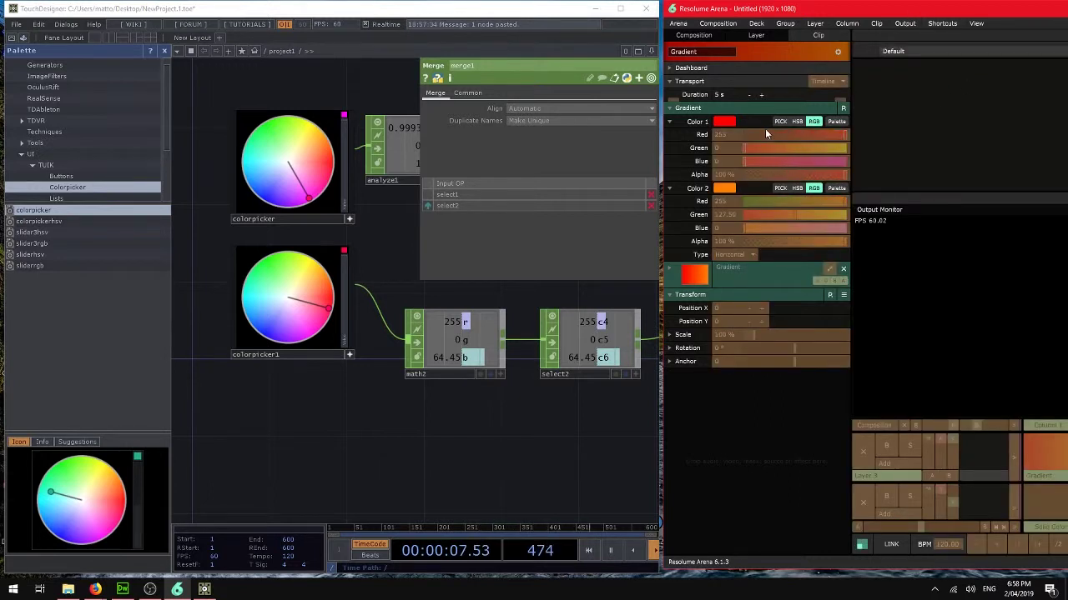
{"action": "left_click", "coordinate": [771, 136]}
{"action": "left_click", "coordinate": [293, 169]}
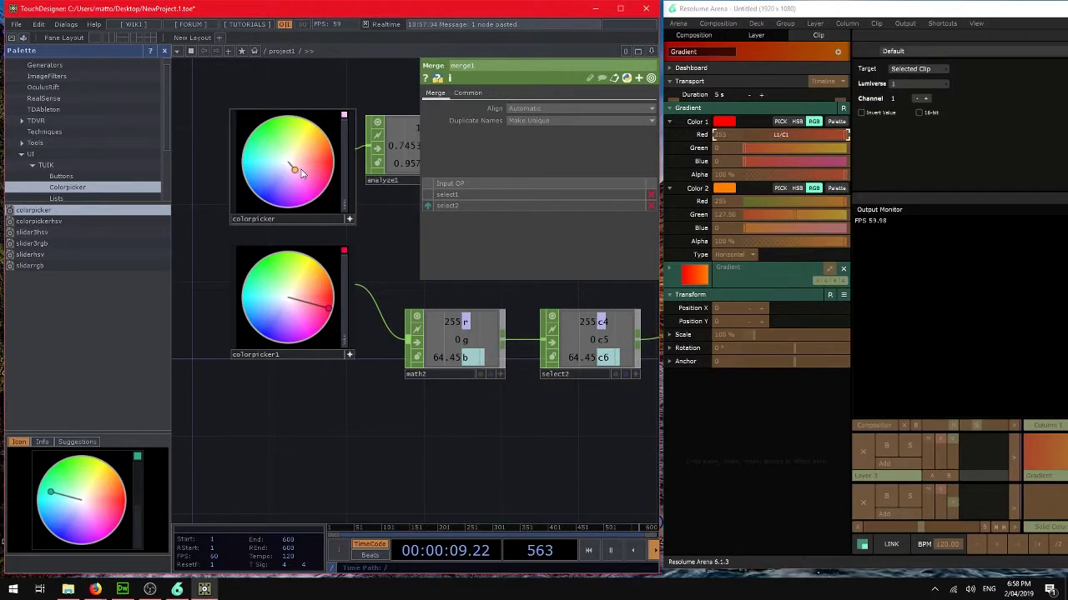
{"action": "left_click", "coordinate": [763, 151]}
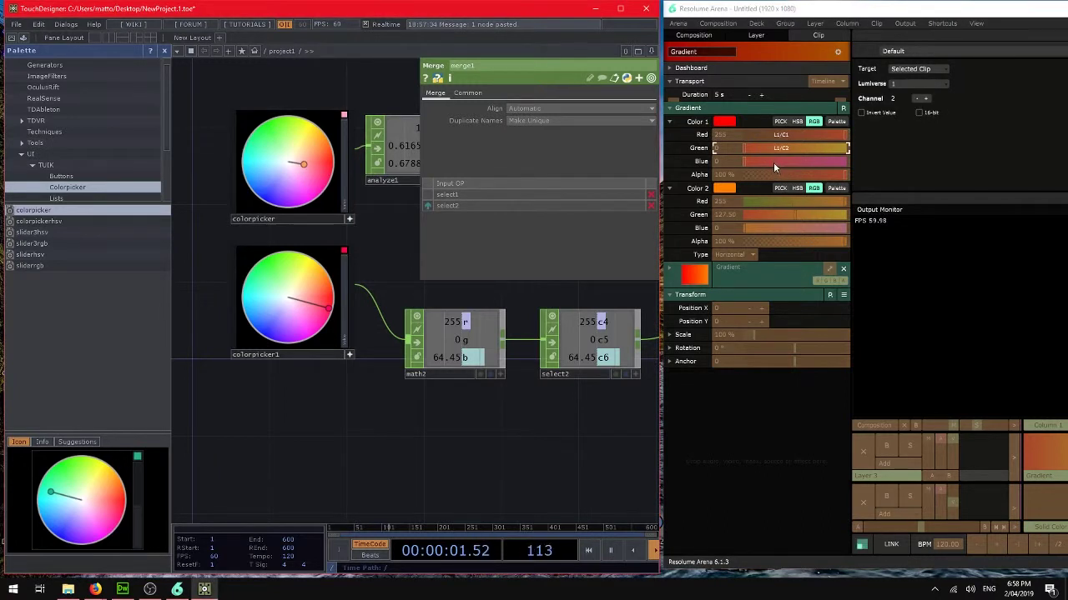
{"action": "left_click", "coordinate": [774, 163]}
{"action": "left_click", "coordinate": [307, 166]}
- Learn DMX shortcuts for Color 2's Red, Green and Blue by changing the second TouchDesigner colorpicker
{"action": "left_click", "coordinate": [781, 201]}
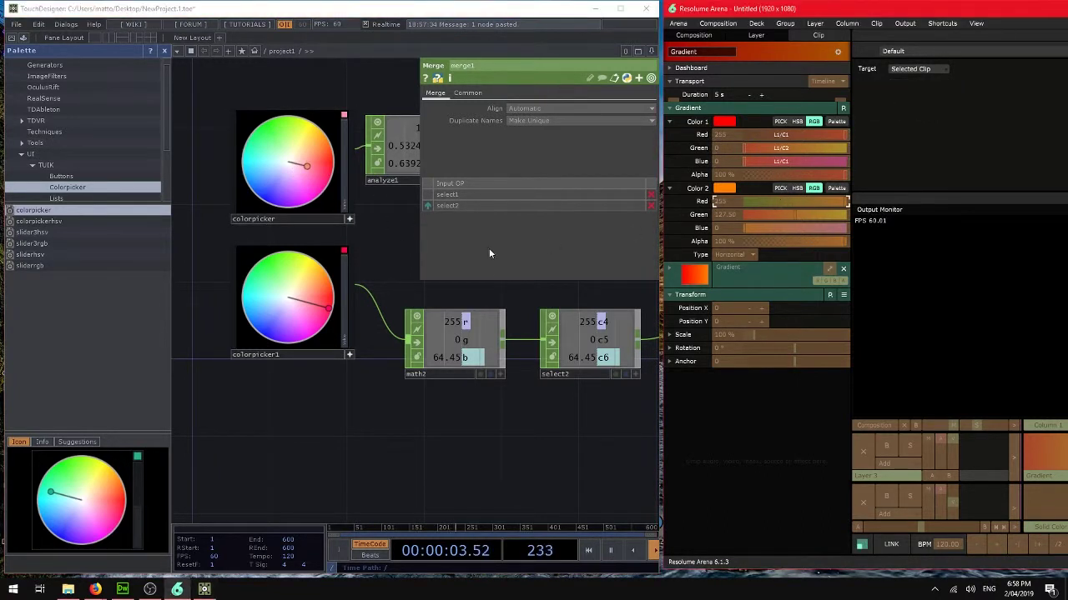
{"action": "left_click", "coordinate": [327, 286]}
{"action": "left_click", "coordinate": [768, 218]}
{"action": "left_click", "coordinate": [315, 297]}
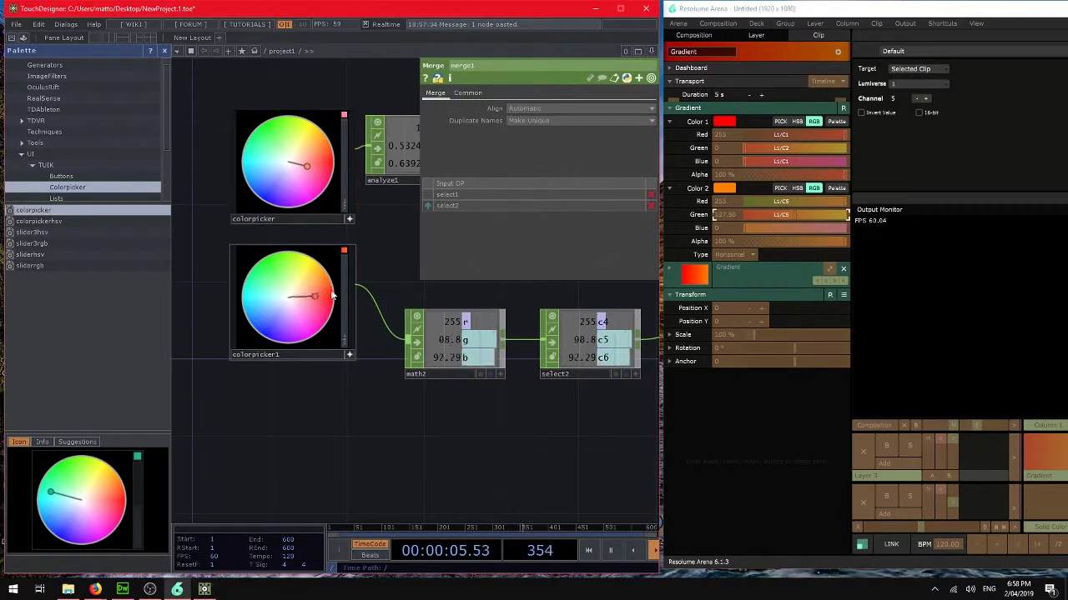
{"action": "left_click", "coordinate": [778, 227]}
{"action": "left_click", "coordinate": [296, 287]}
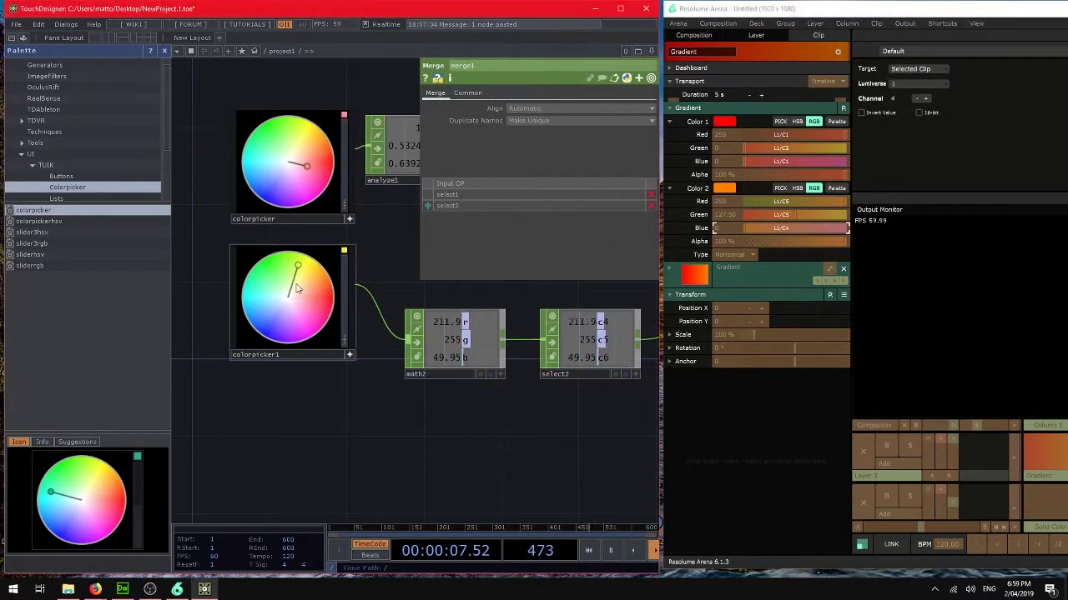
{"action": "left_click", "coordinate": [302, 296]}
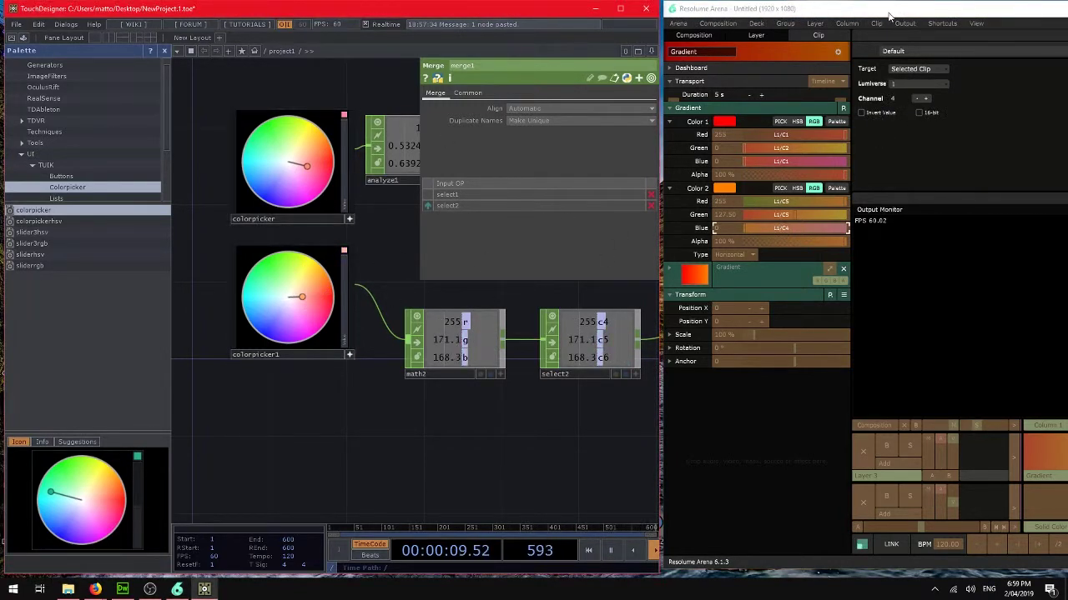
- Correct the shortcuts' DMX channel numbers so both colours' RGB parameters follow channels 1 to 6 in order, and leave DMX editing
{"action": "left_click", "coordinate": [1008, 81]}
{"action": "left_click", "coordinate": [814, 134]}
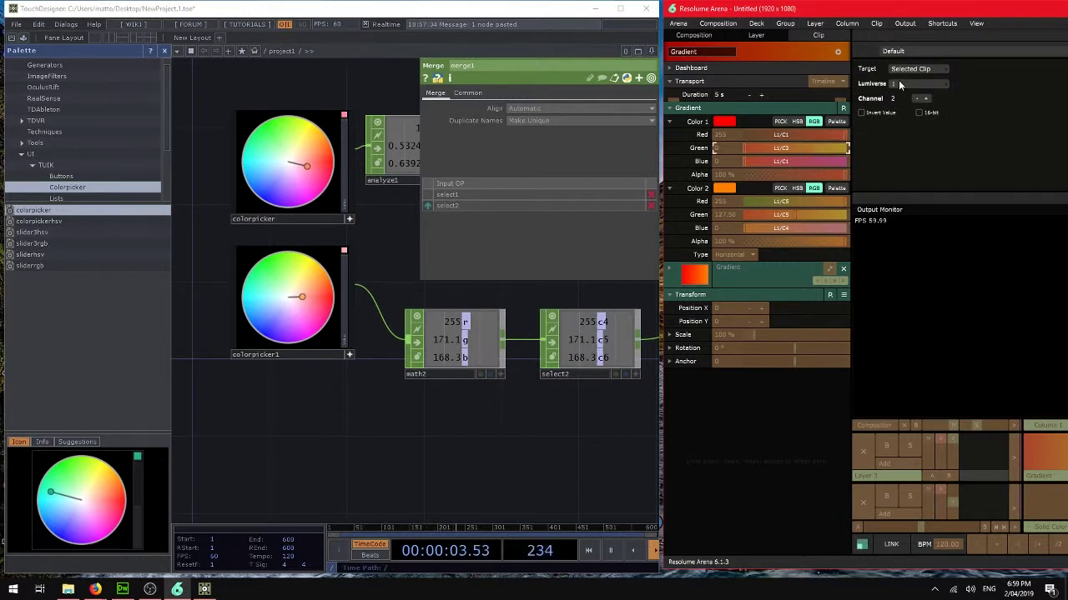
{"action": "left_click", "coordinate": [920, 99]}
{"action": "left_click", "coordinate": [927, 99]}
{"action": "left_click", "coordinate": [943, 23]}
{"action": "left_click", "coordinate": [959, 70]}
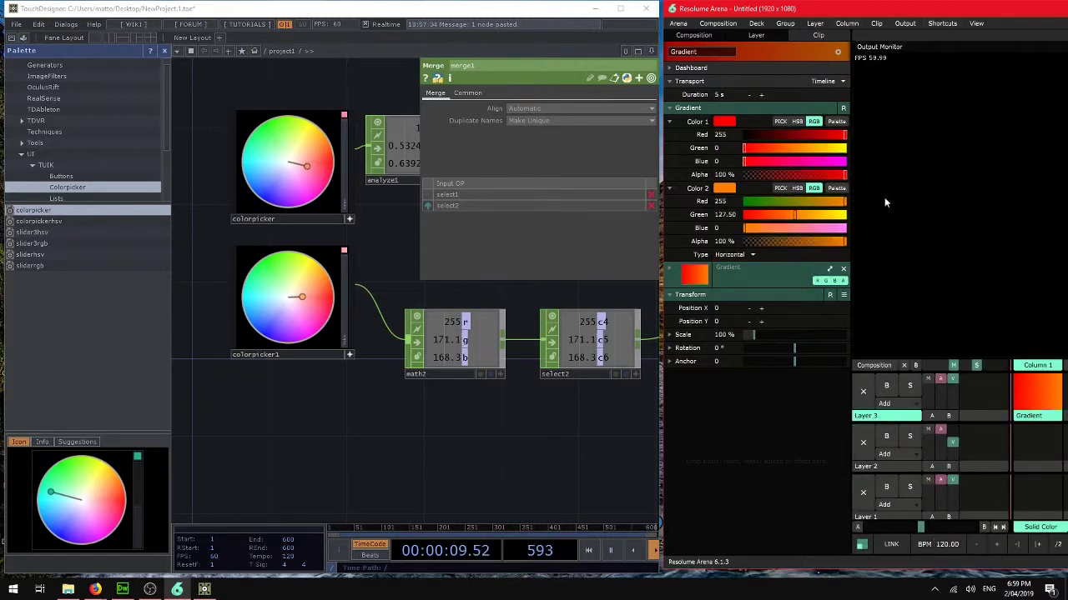
- Set the first colorpicker to blue and the second to orange-red, and launch the Gradient clip on Layer 3
{"action": "left_click_drag", "start_coordinate": [314, 171], "coordinate": [252, 199]}
{"action": "left_click_drag", "start_coordinate": [297, 302], "coordinate": [328, 286]}
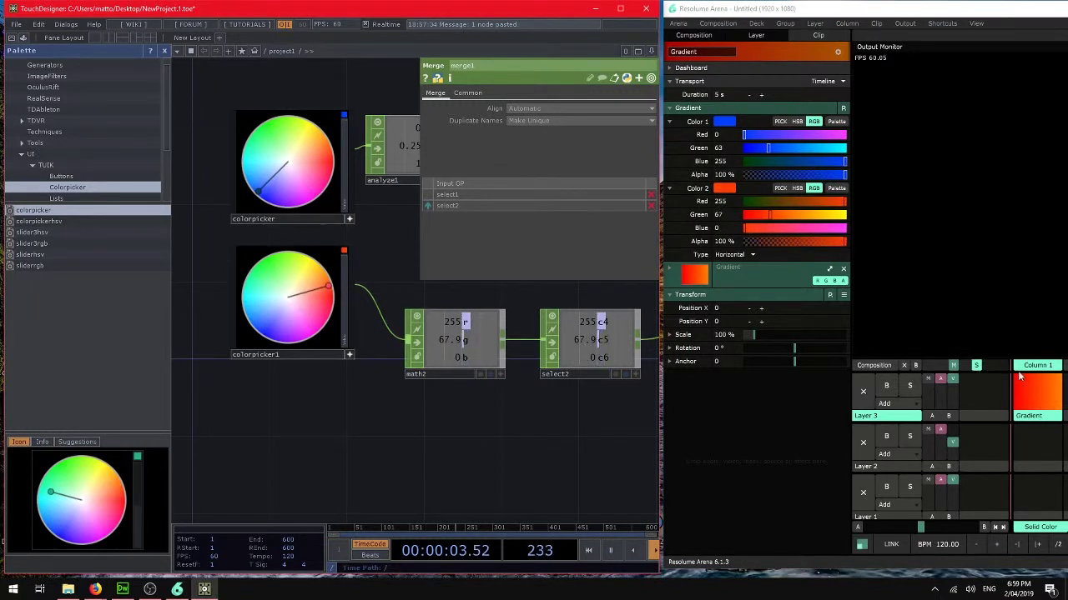
{"action": "left_click", "coordinate": [1037, 392]}
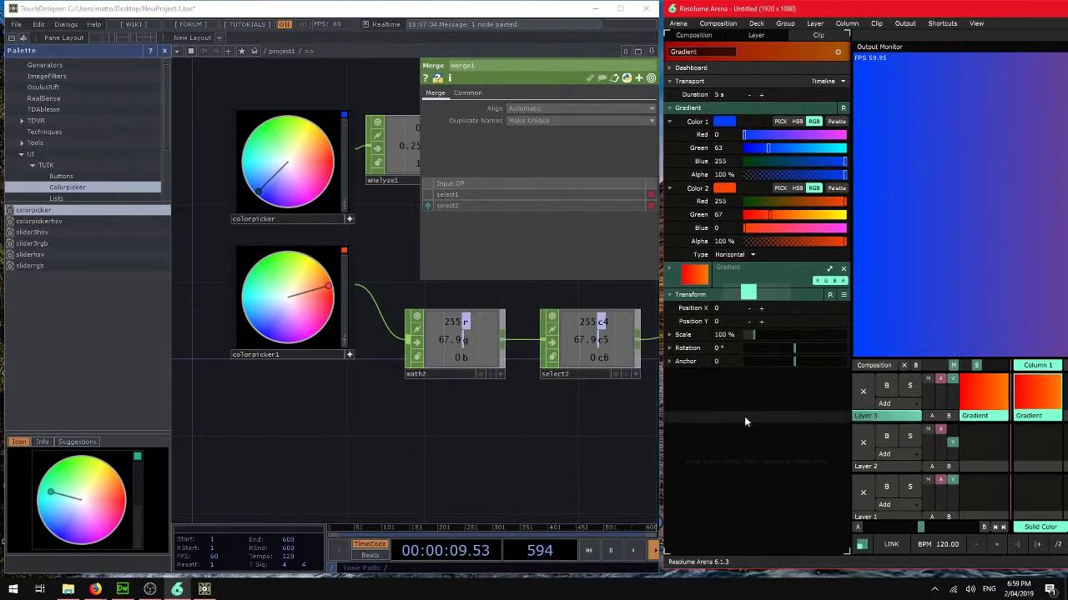
- Rearrange Arena's panels to show the whole Output Monitor, and test the gradient by setting the first colorpicker to cyan and the second to red
{"action": "left_click", "coordinate": [709, 40]}
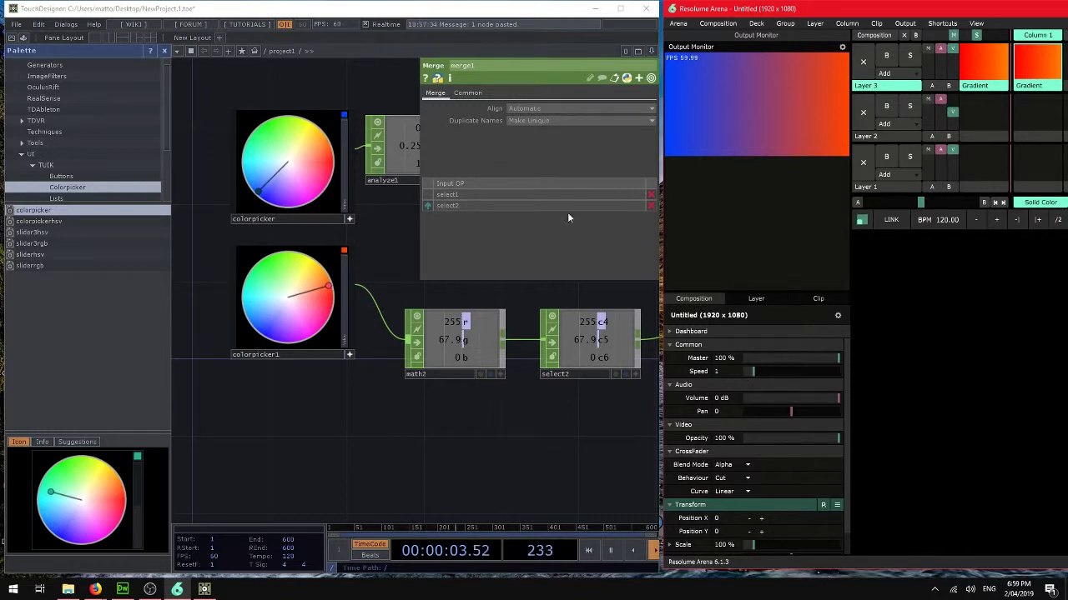
{"action": "left_click", "coordinate": [265, 191]}
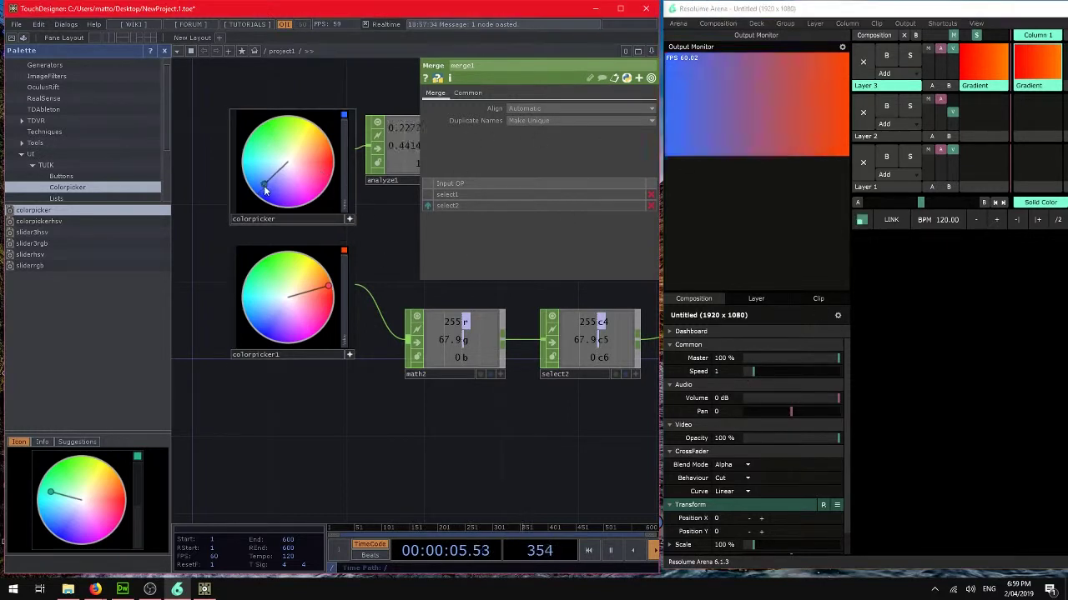
{"action": "left_click_drag", "start_coordinate": [265, 187], "coordinate": [259, 131]}
{"action": "left_click_drag", "start_coordinate": [317, 292], "coordinate": [351, 292]}
{"action": "left_click", "coordinate": [295, 139]}
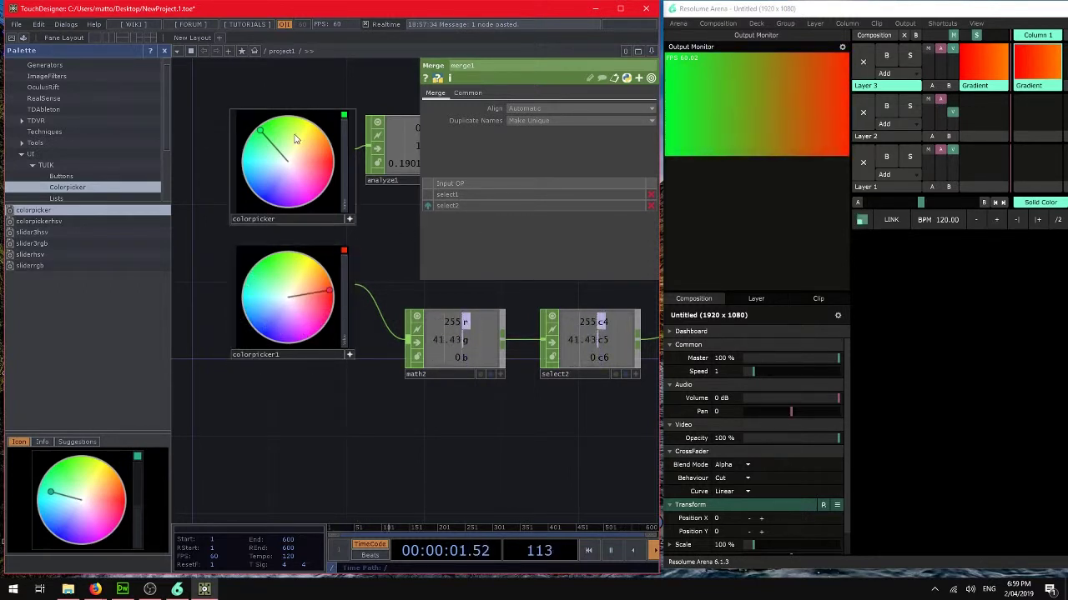
{"action": "left_click_drag", "start_coordinate": [295, 139], "coordinate": [229, 176]}
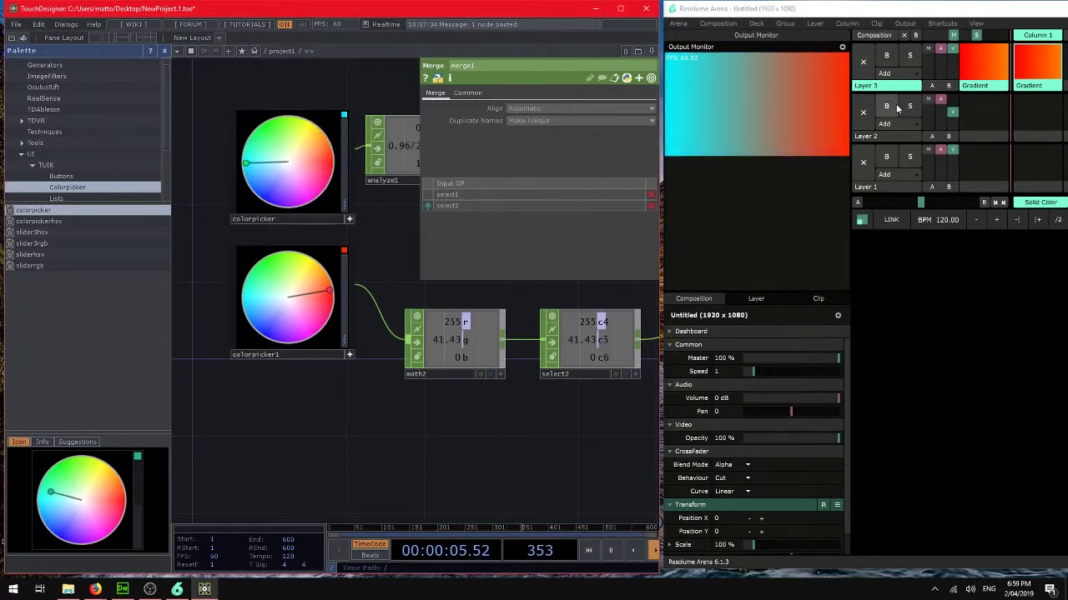
{"action": "left_click", "coordinate": [901, 8]}
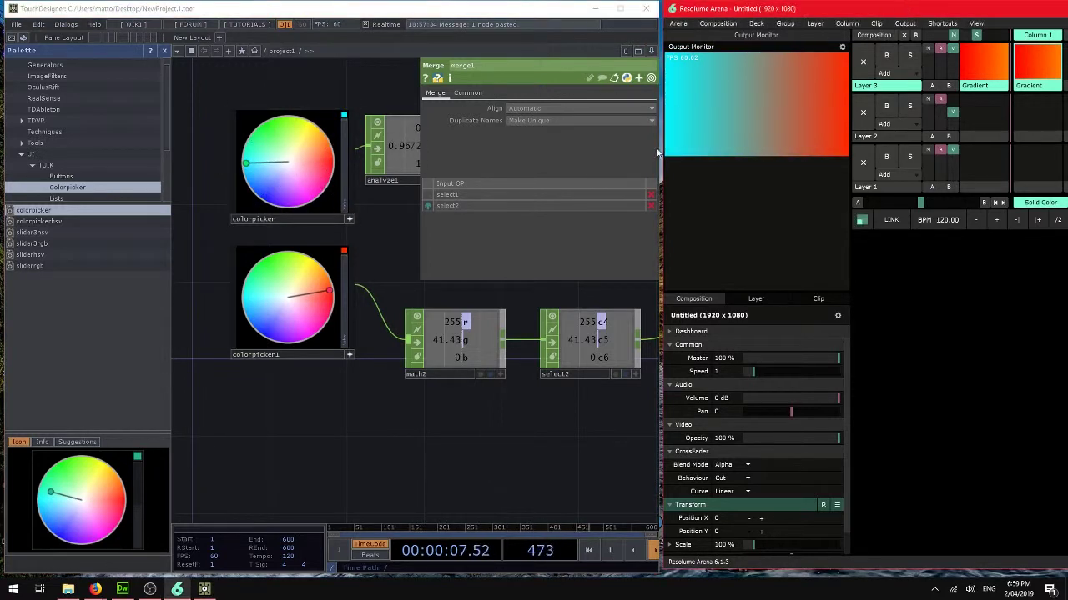